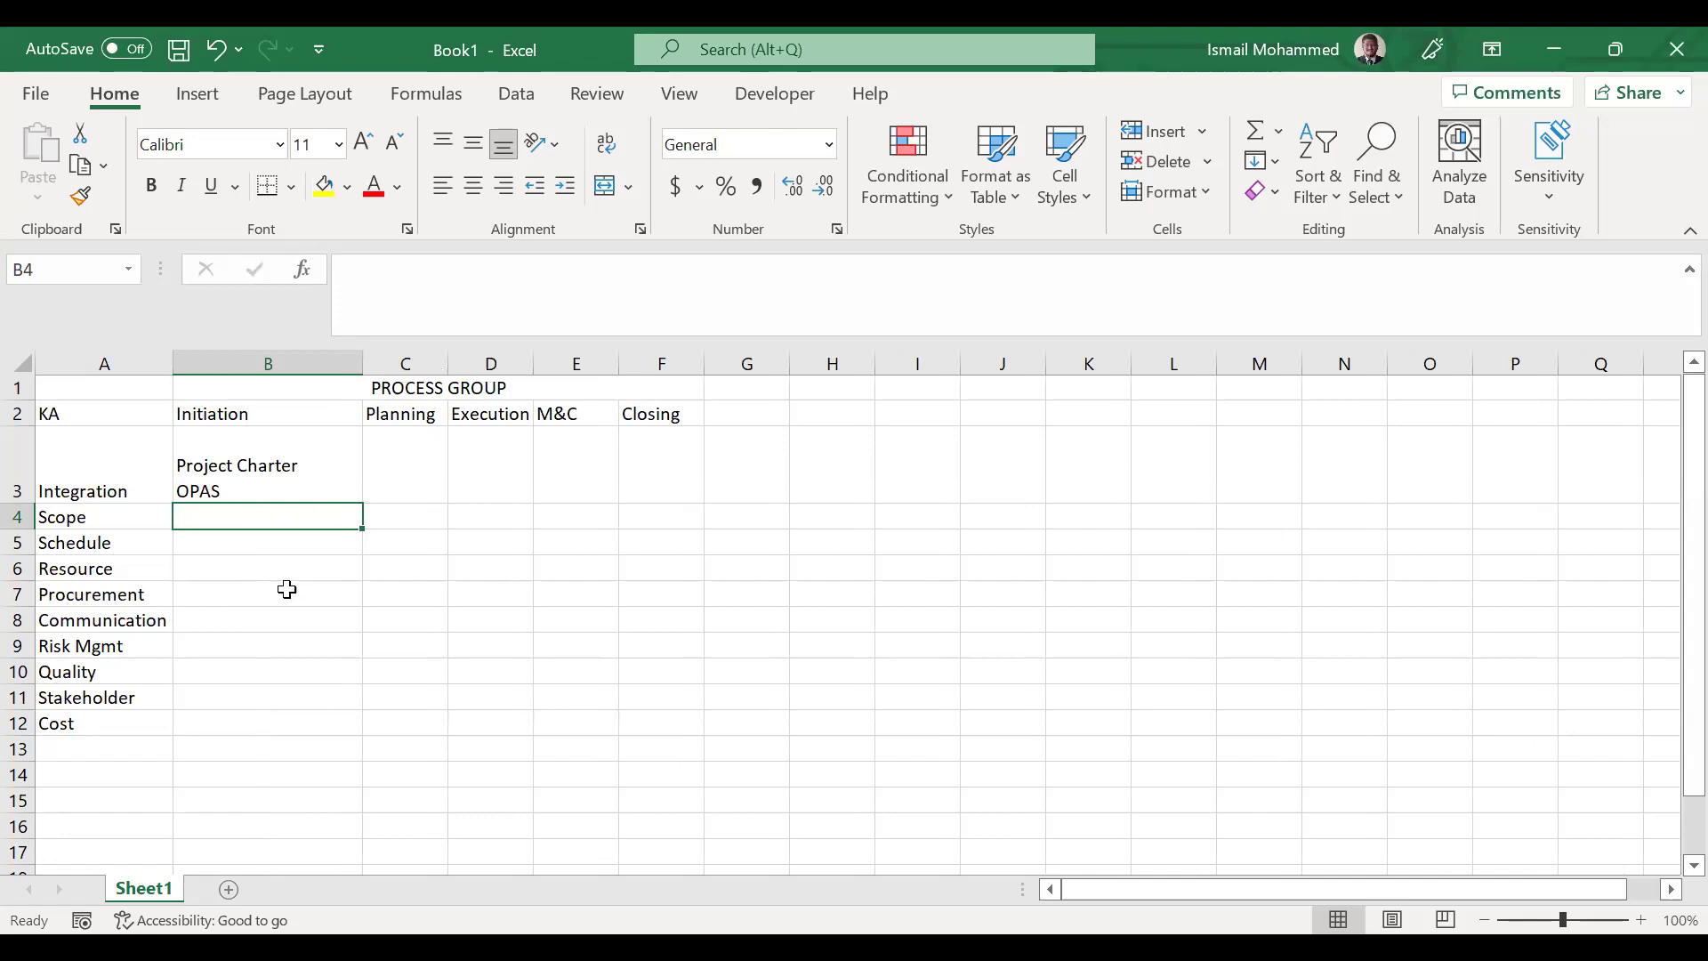
Insert an "Input:" heading line above Project Charter in the Integration row's Initiation cell.
double_click(253, 487)
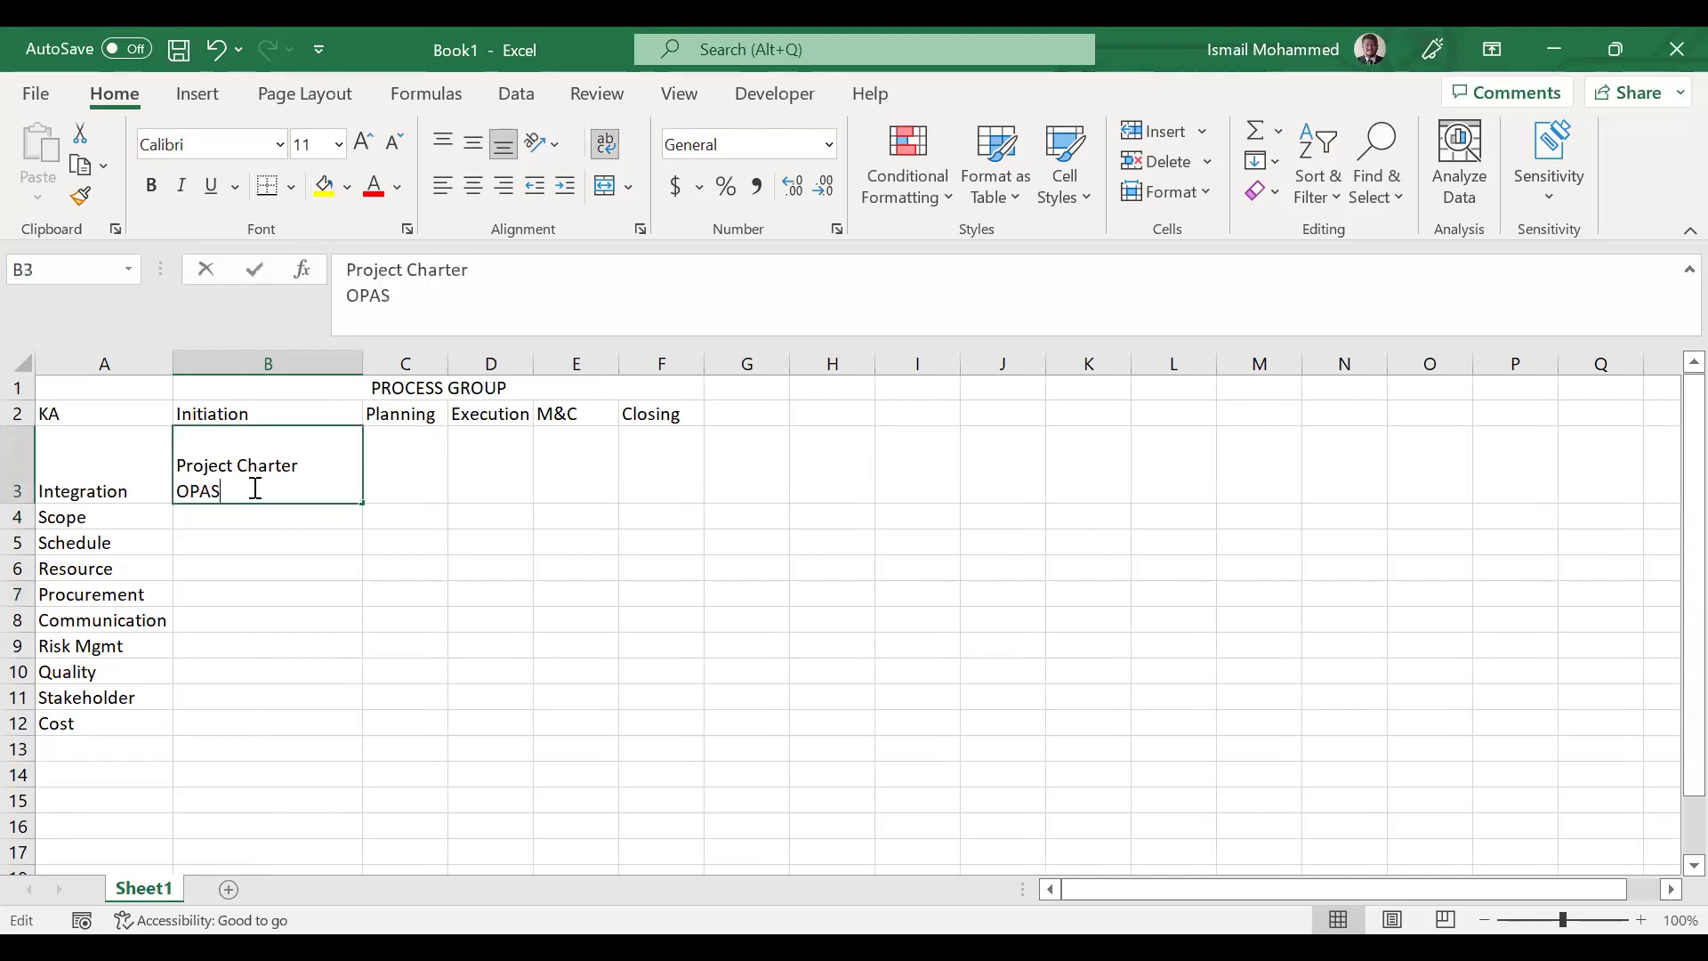
key(alt+Return)
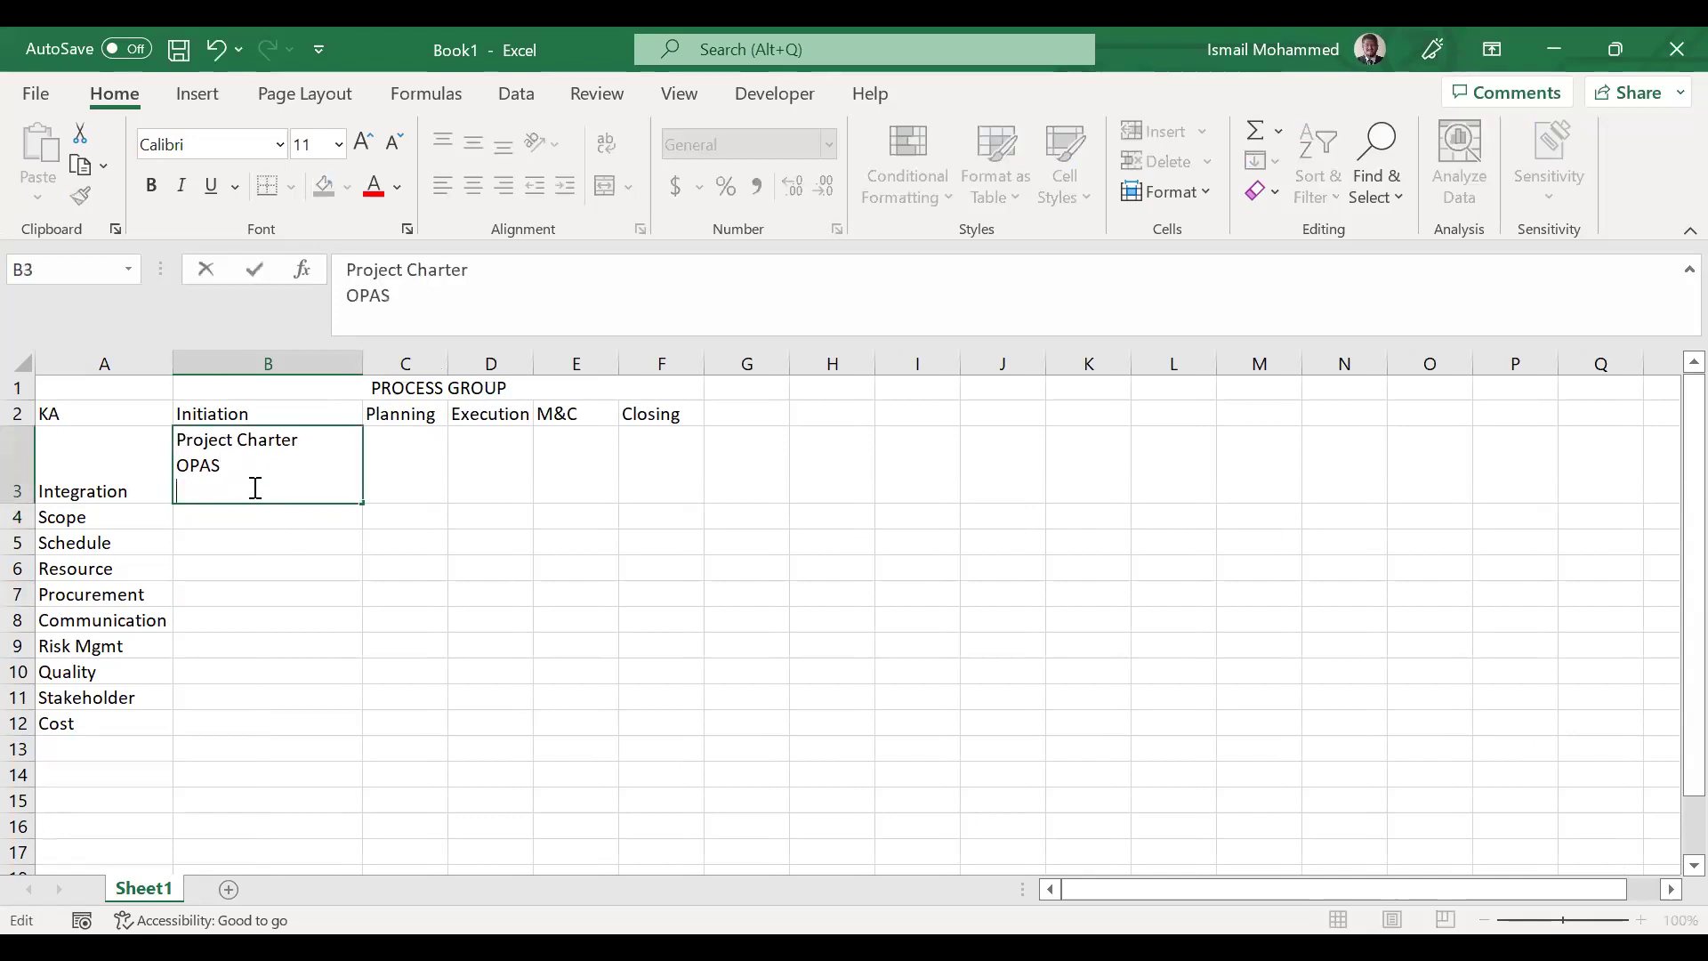
click(178, 441)
key(alt+Return)
text(inpu)
key(BackSpace)
key(BackSpace)
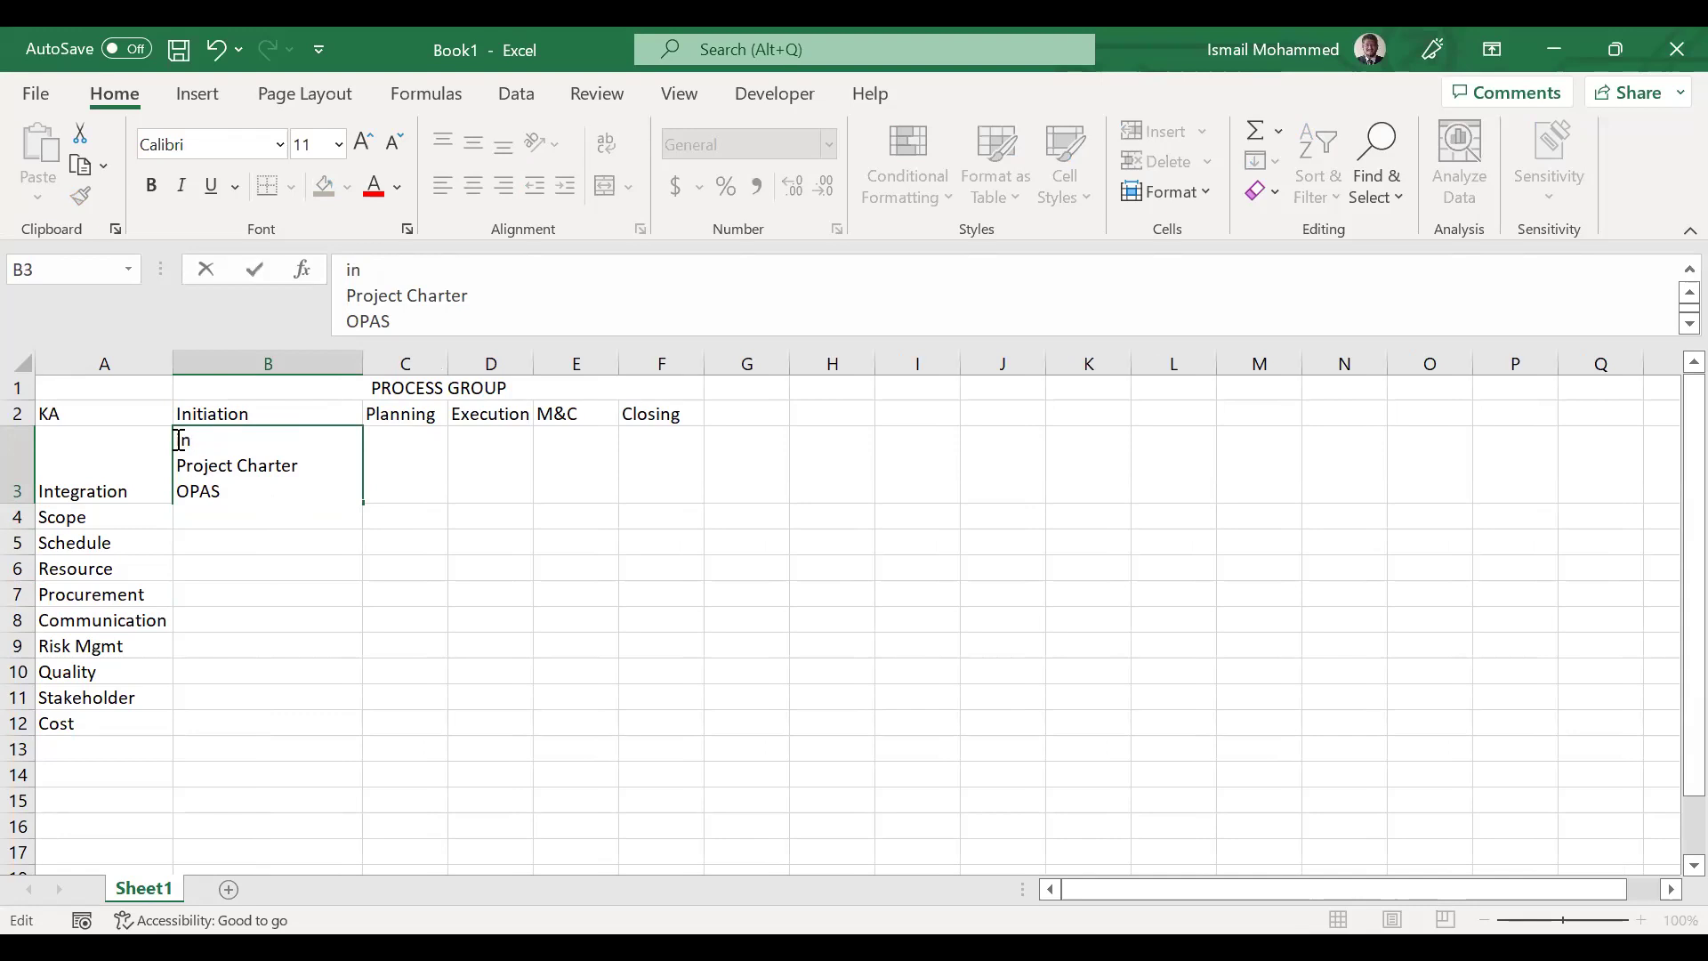
key(BackSpace)
key(BackSpace)
text(Input:)
Insert an "Output :" heading line between Project Charter and OPAS in cell B3.
click(310, 469)
key(alt+Return)
text(Output :)
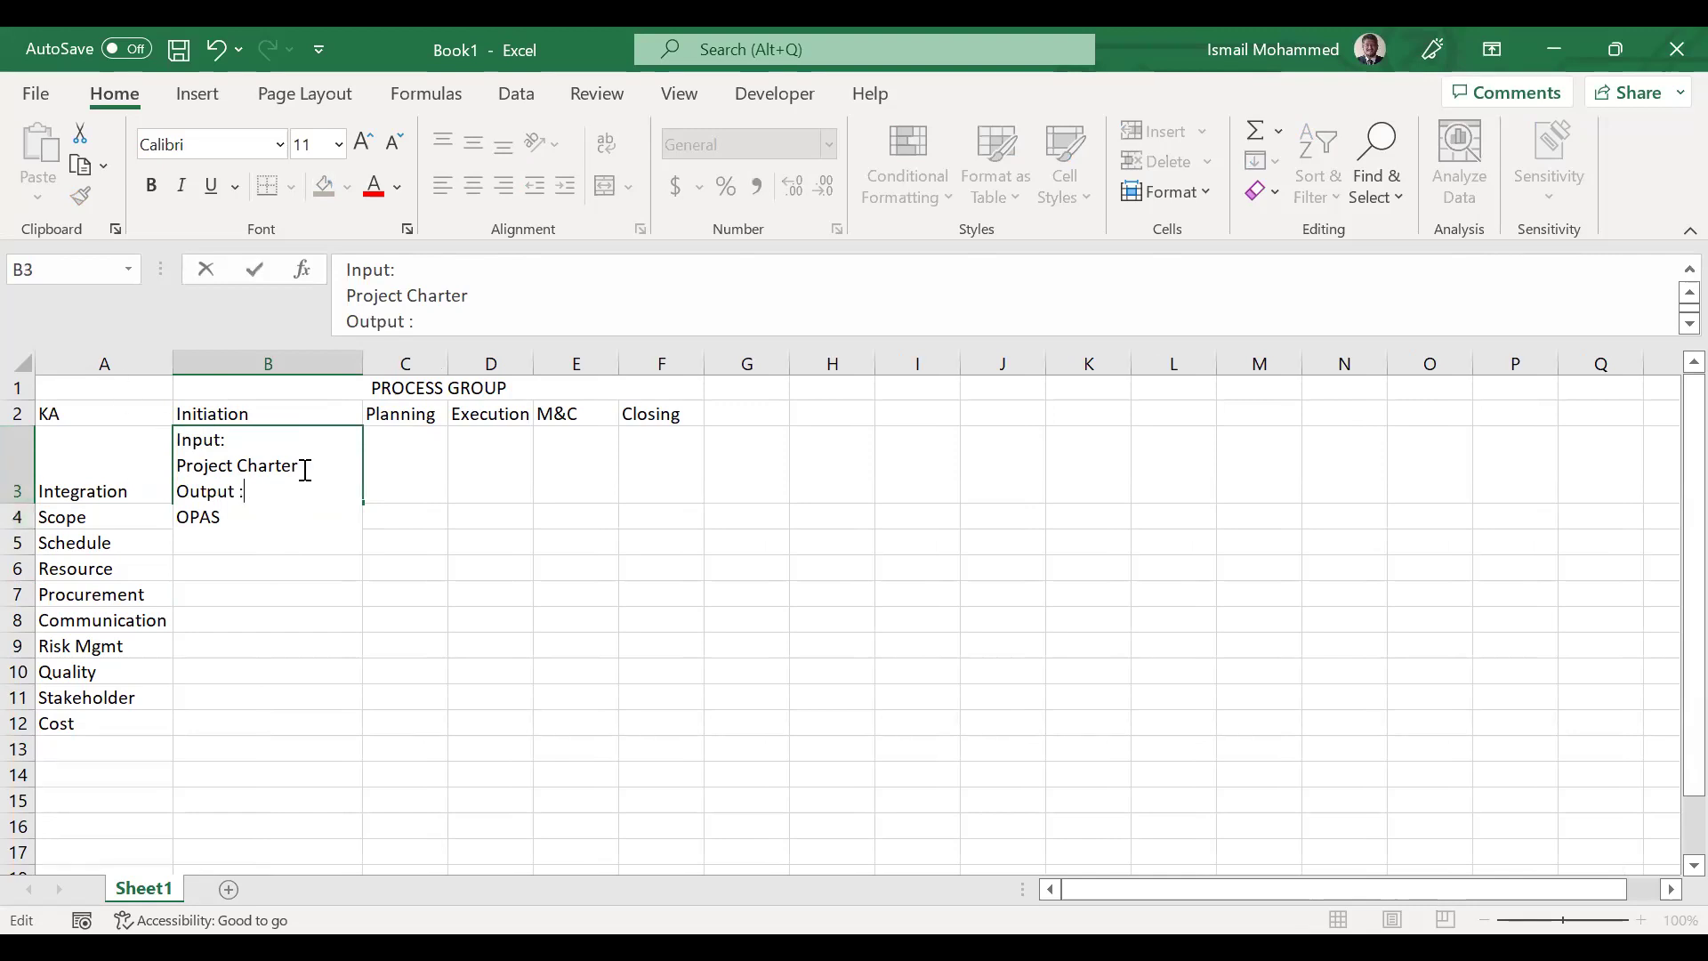
Add OPAs and EEF on separate lines below Project Charter in the Input list of cell B3.
key(alt+Return)
text(OPAs)
key(alt+Return)
text(ee)
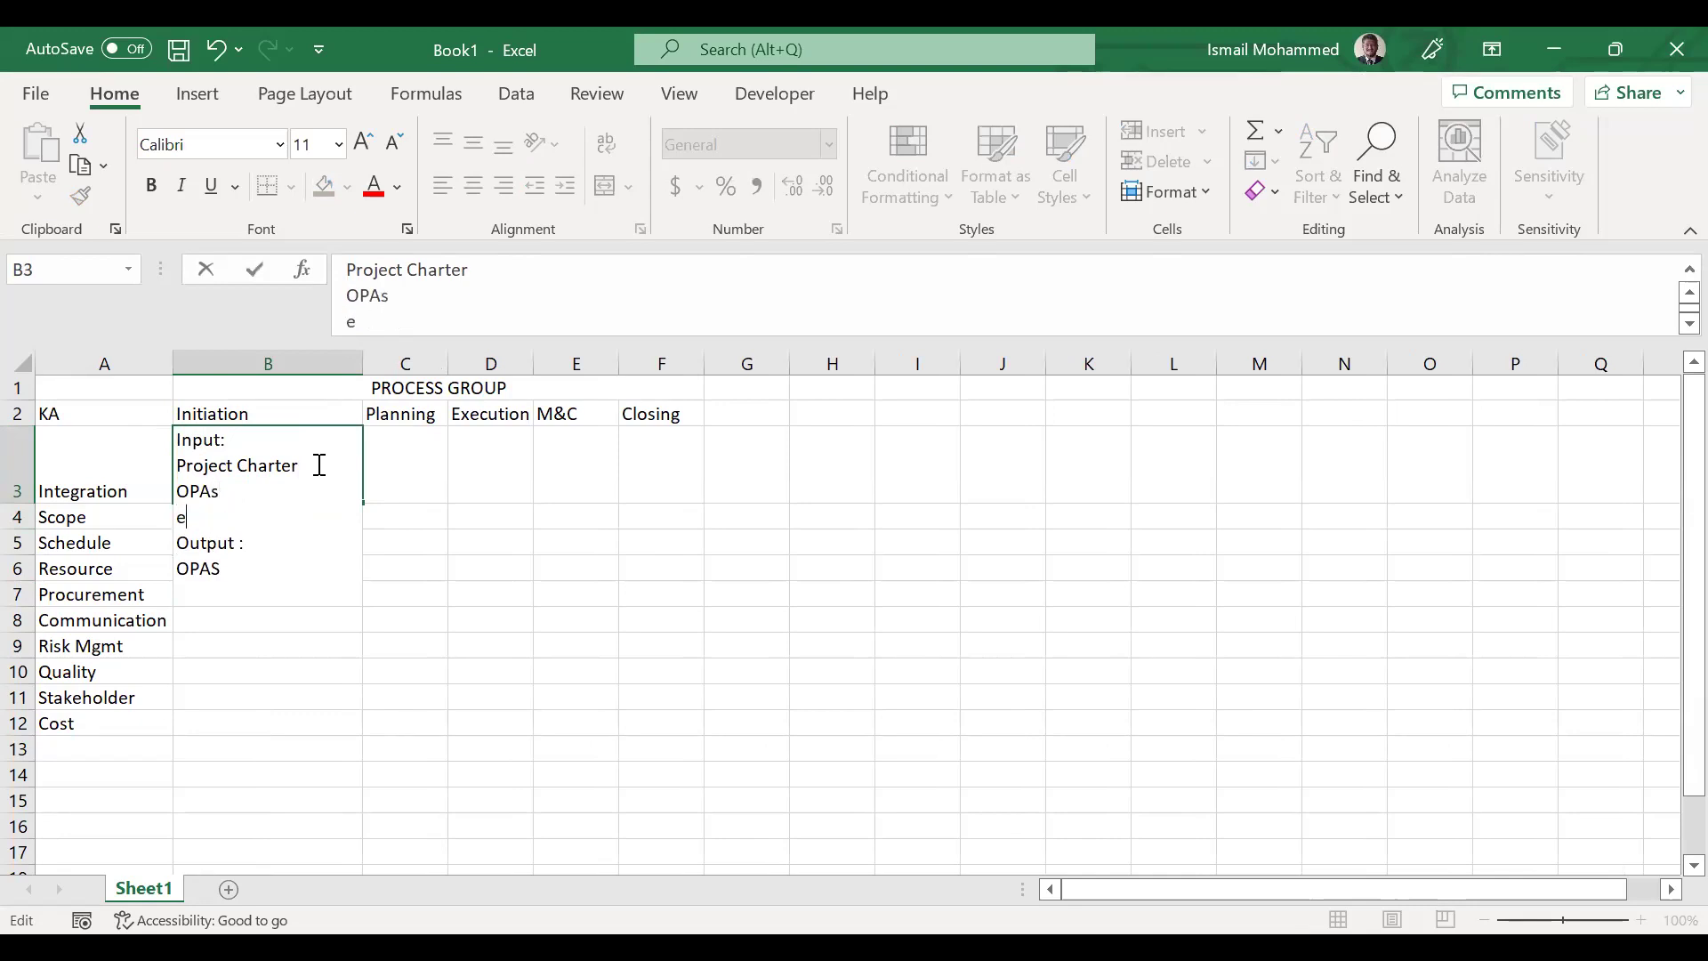
key(BackSpace)
key(BackSpace)
text(EEF)
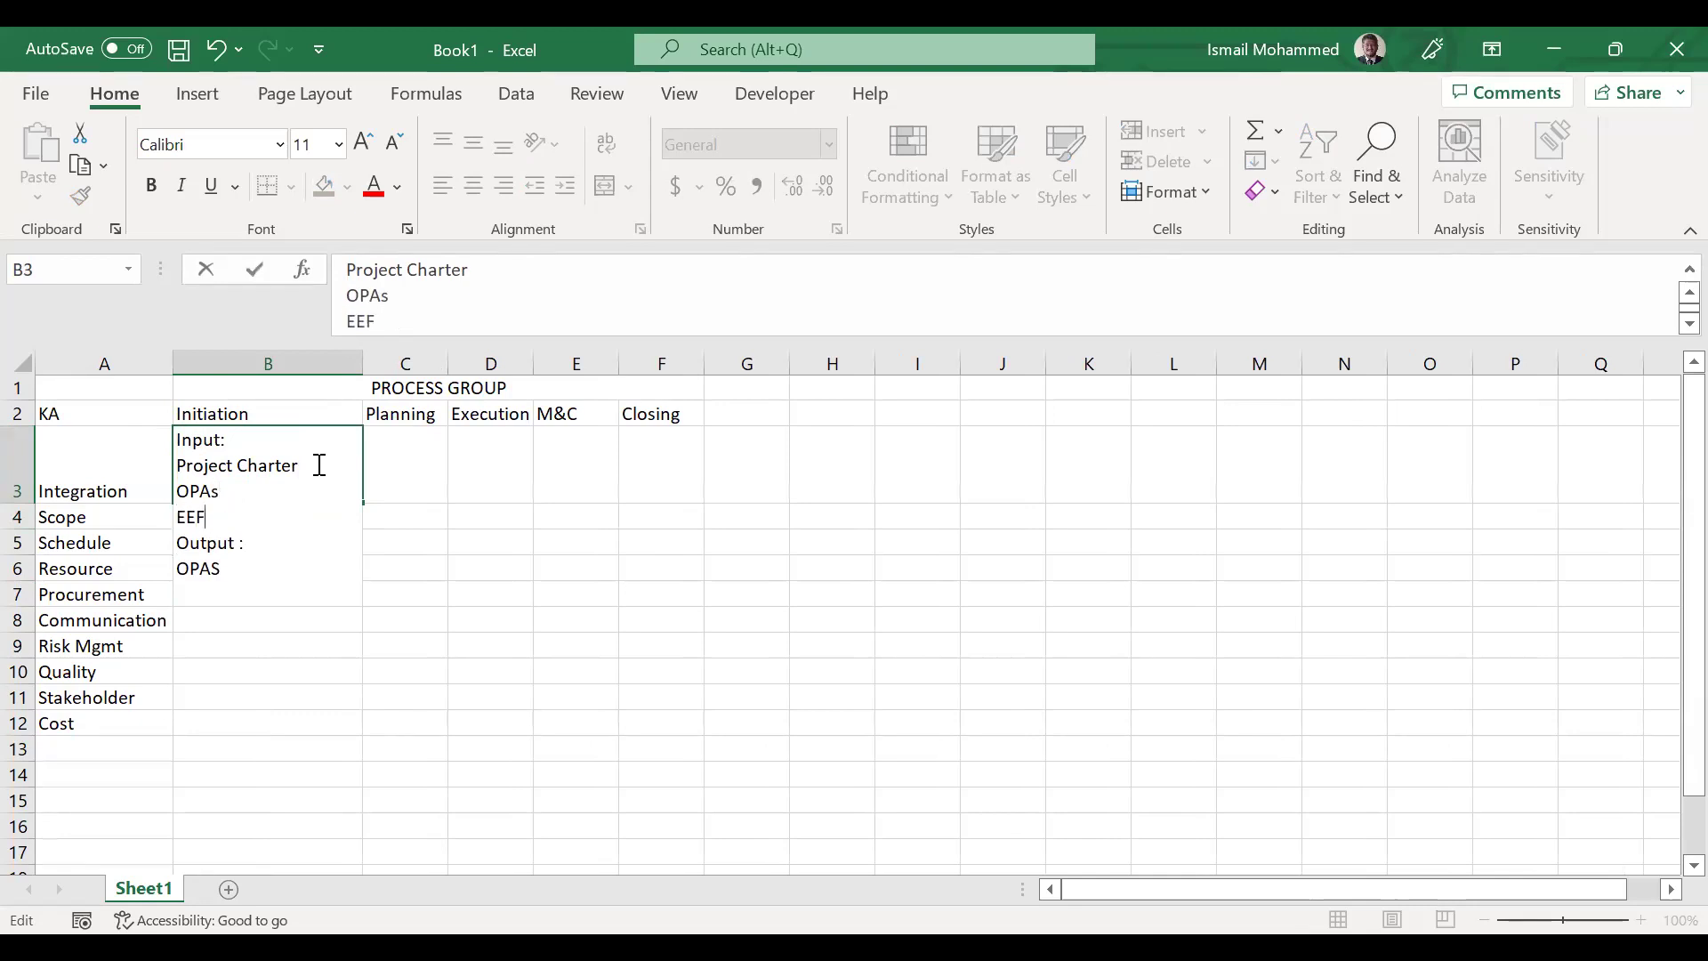
Replace OPAS under the Output heading in B3 with Project Charter and Assumption Log on separate lines.
drag(247, 567, 160, 564)
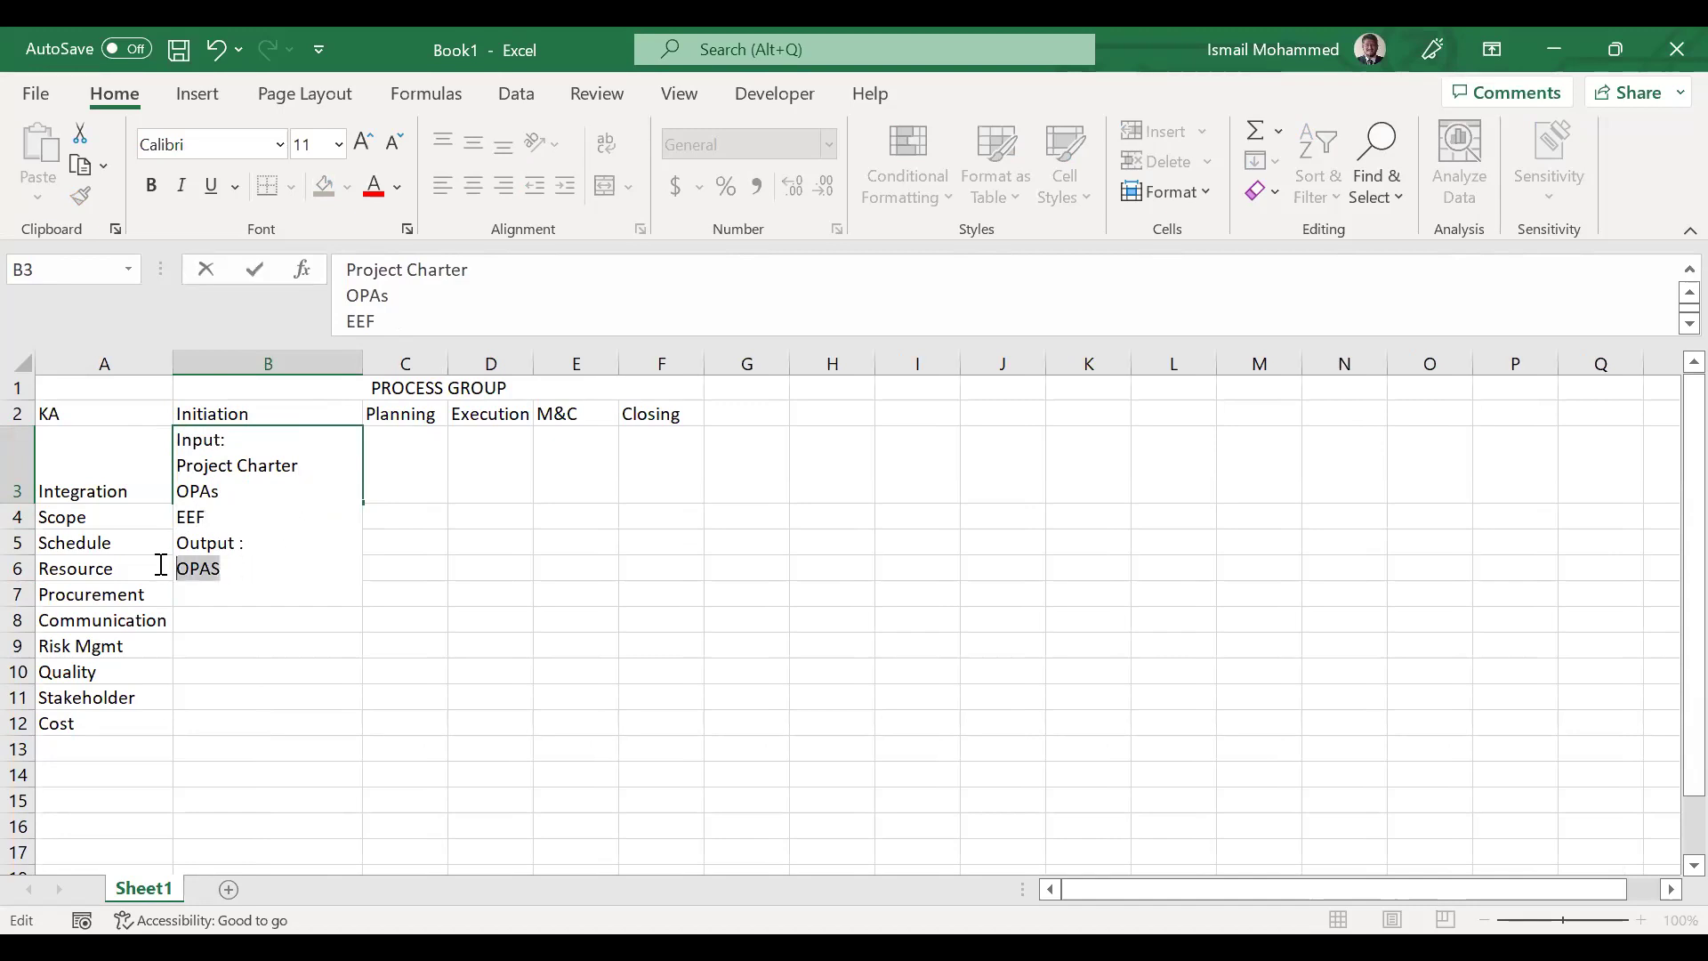
text(o)
key(BackSpace)
text(pRO)
key(BackSpace)
key(BackSpace)
key(BackSpace)
text(Project Charter )
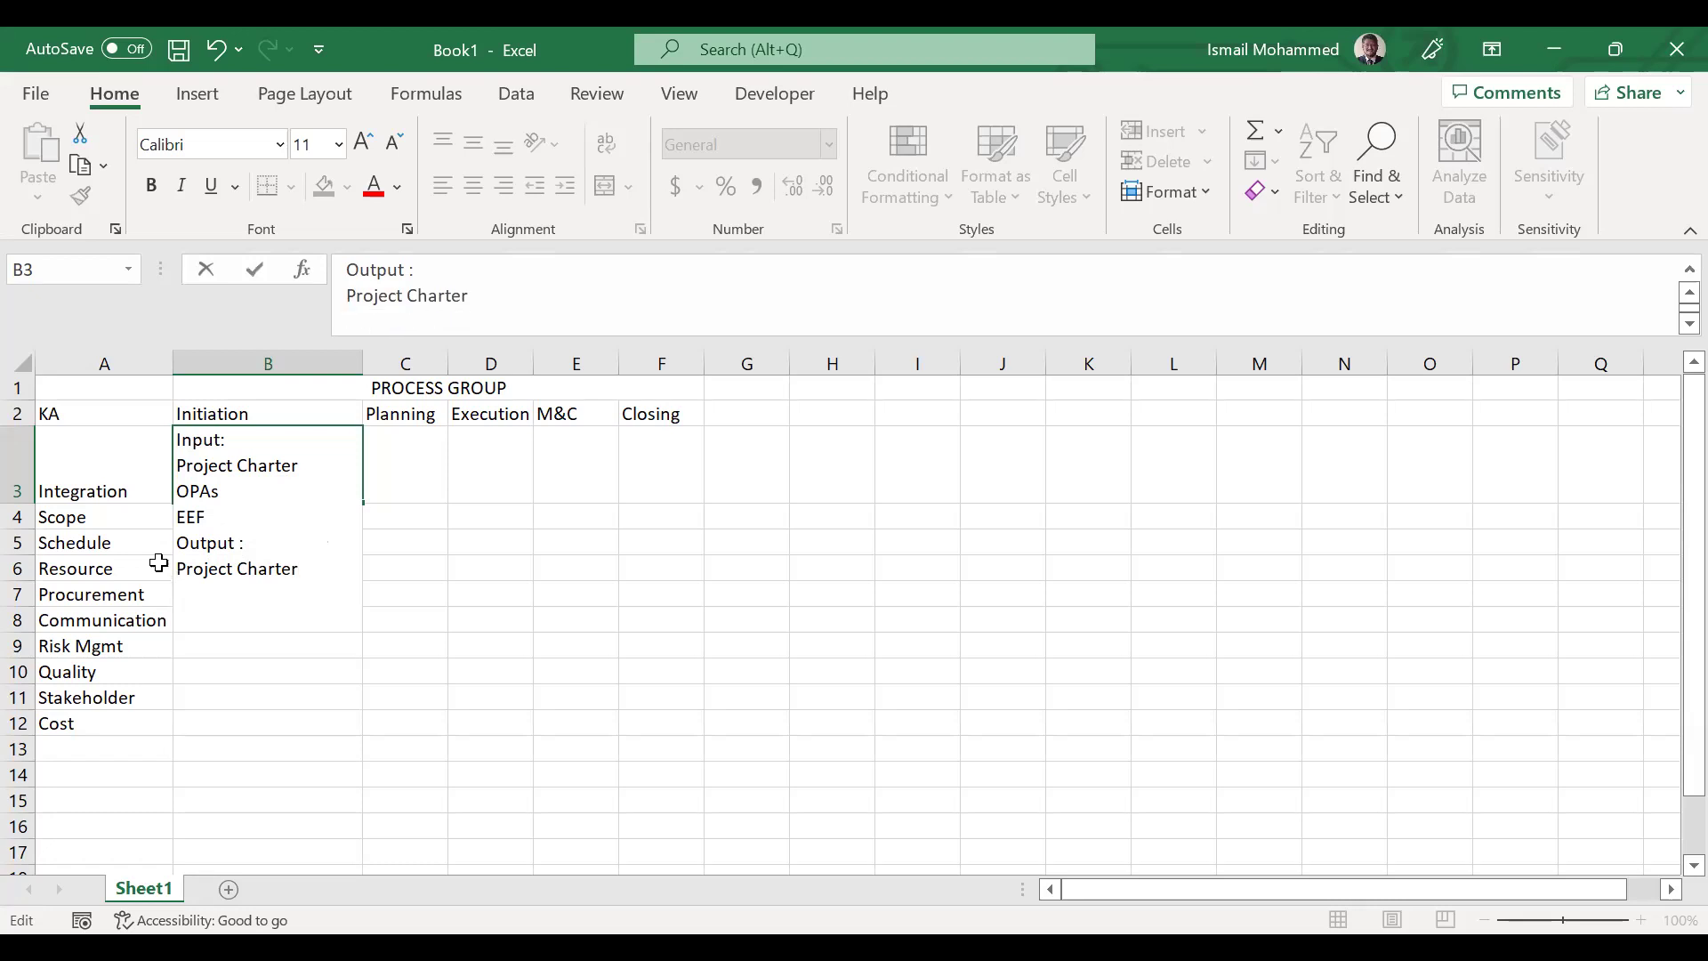
text(Assump)
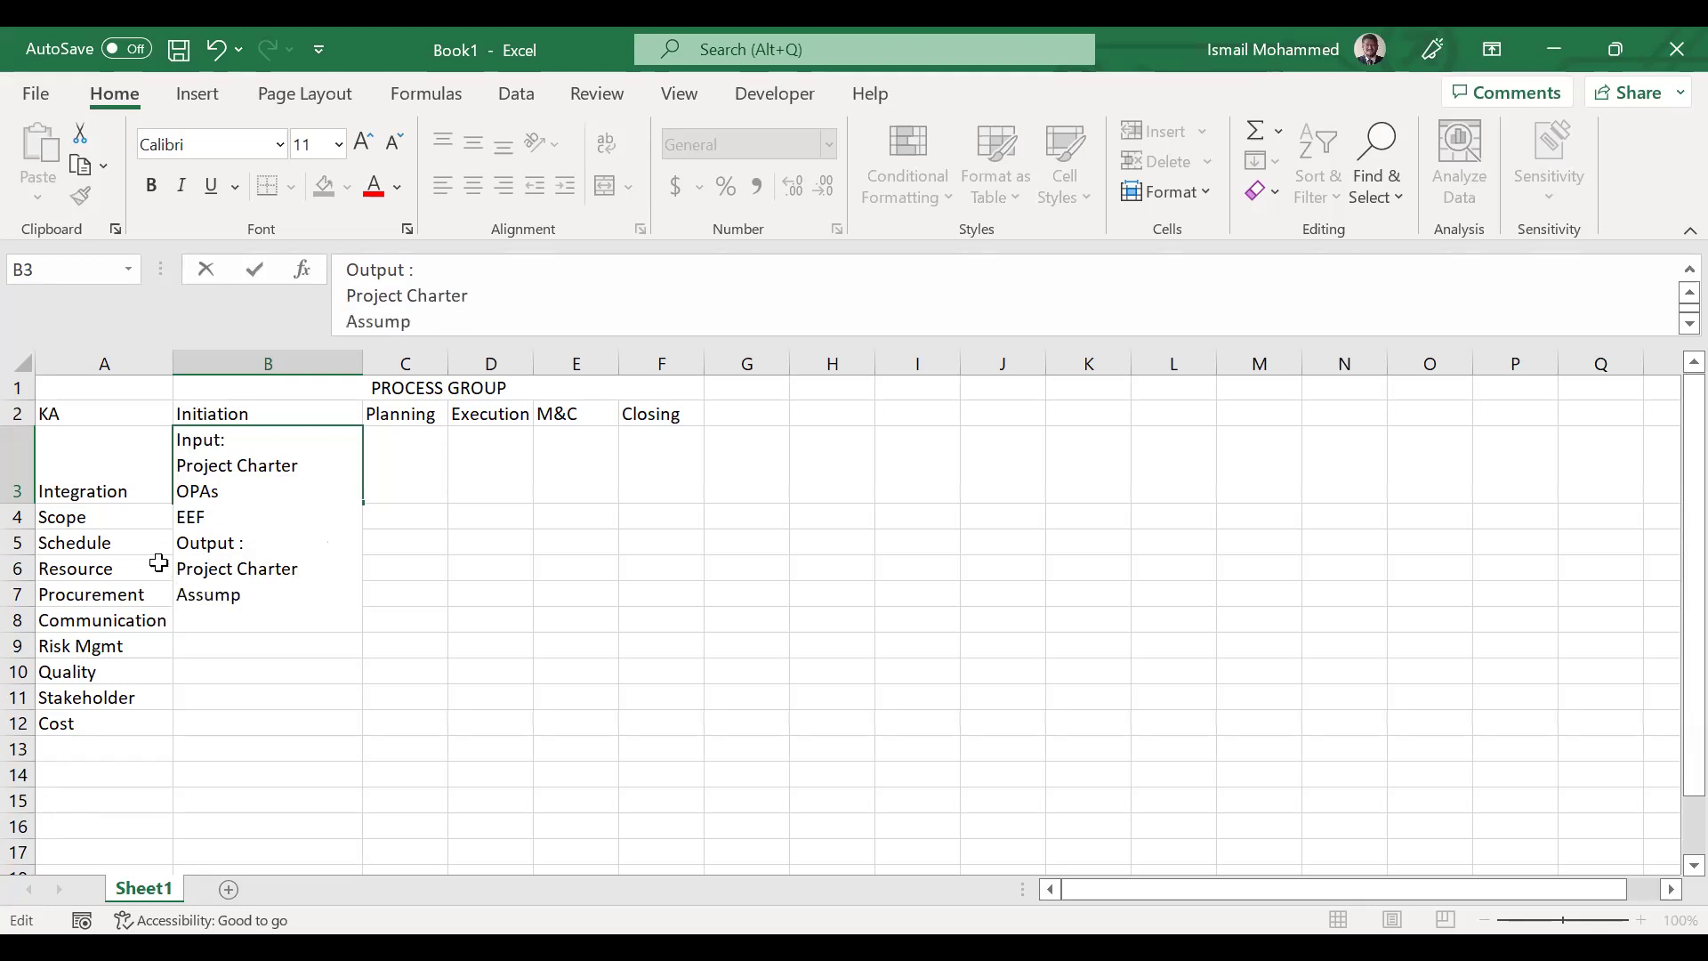
text(tion Log)
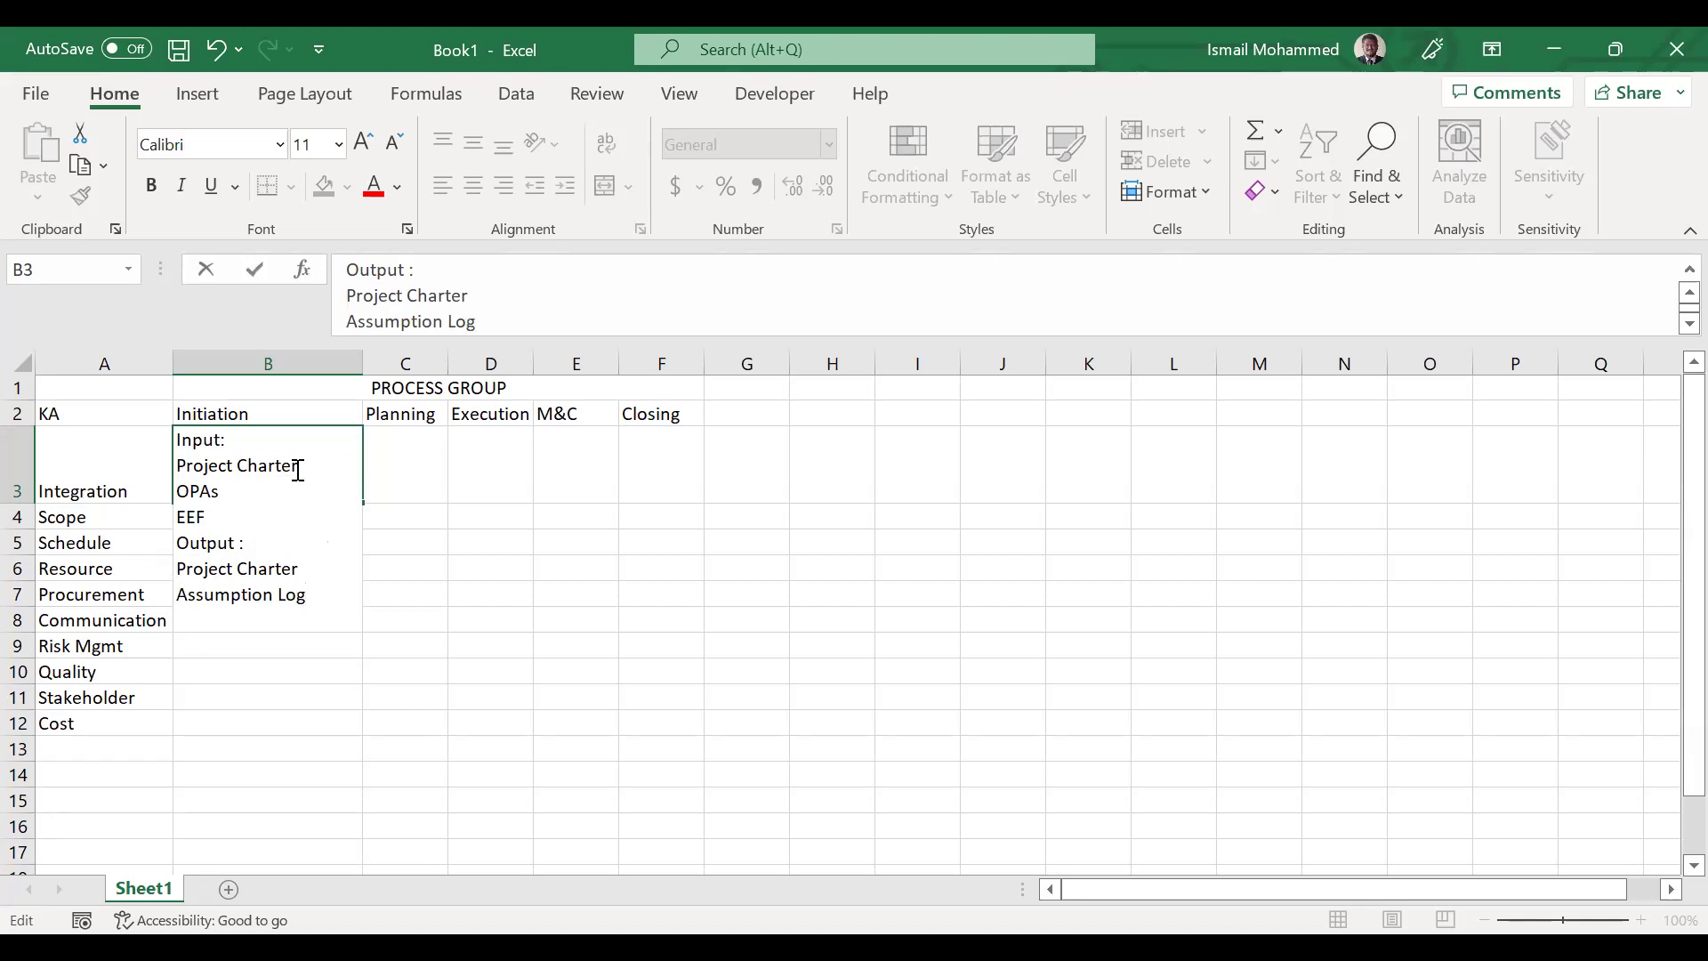
Replace Project Charter under the Input heading in B3 with "Business Requirment" and commit the cell.
drag(298, 472, 174, 471)
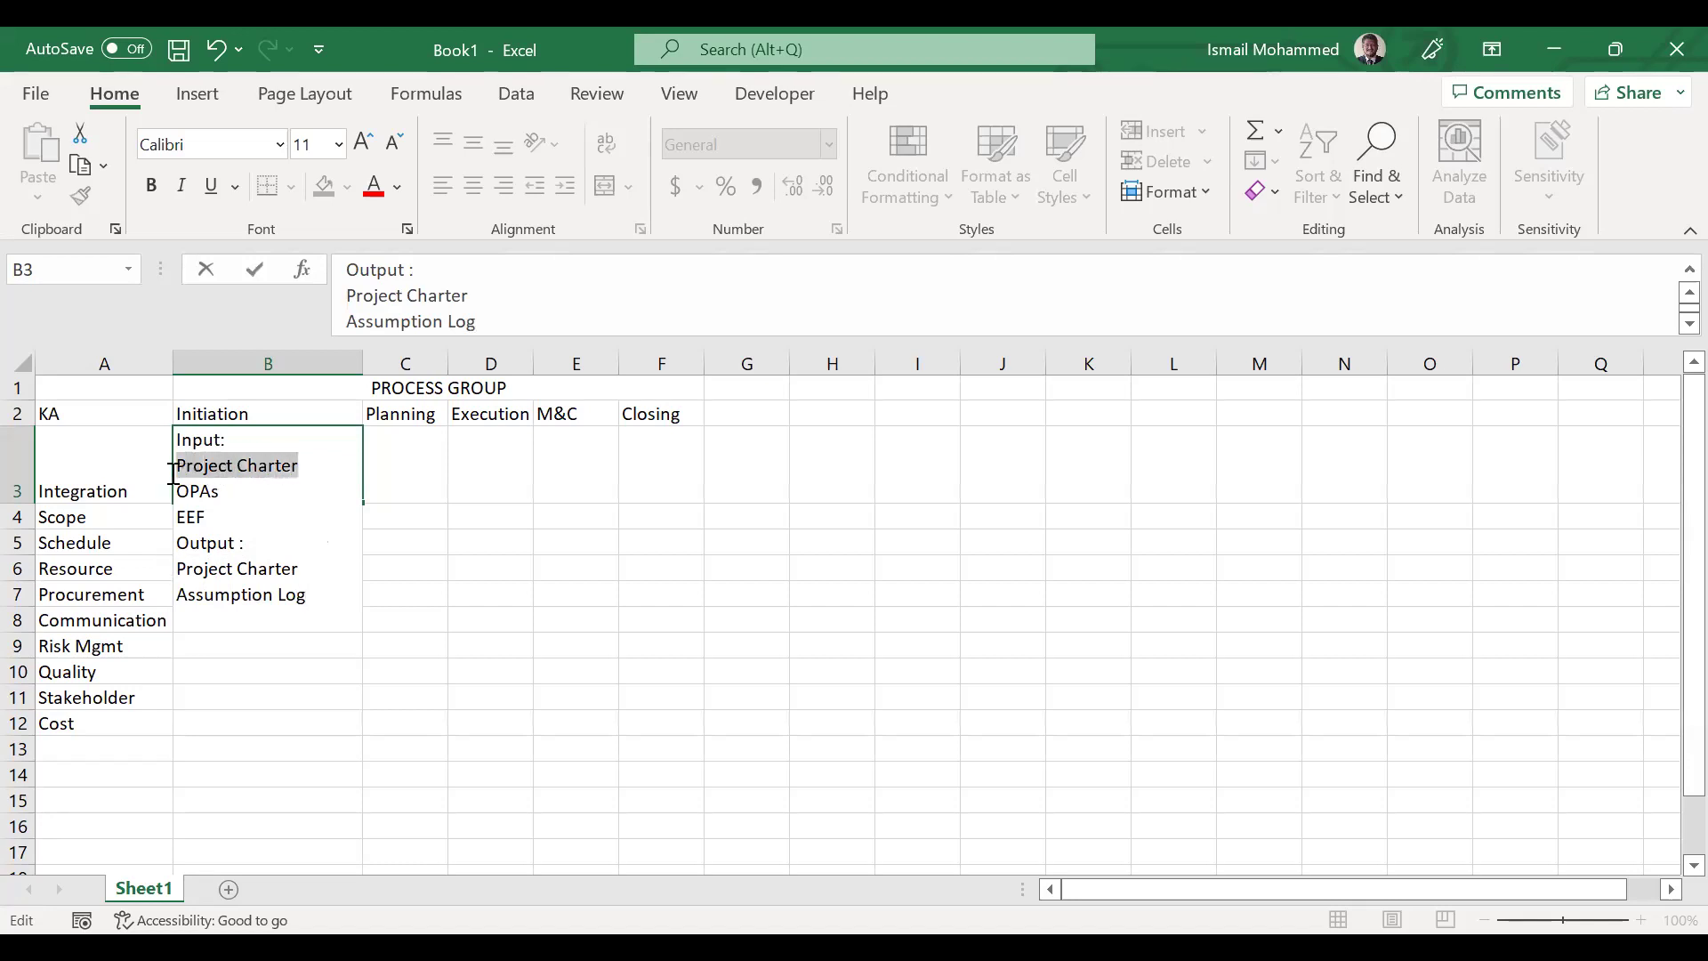
text(Business Requirment)
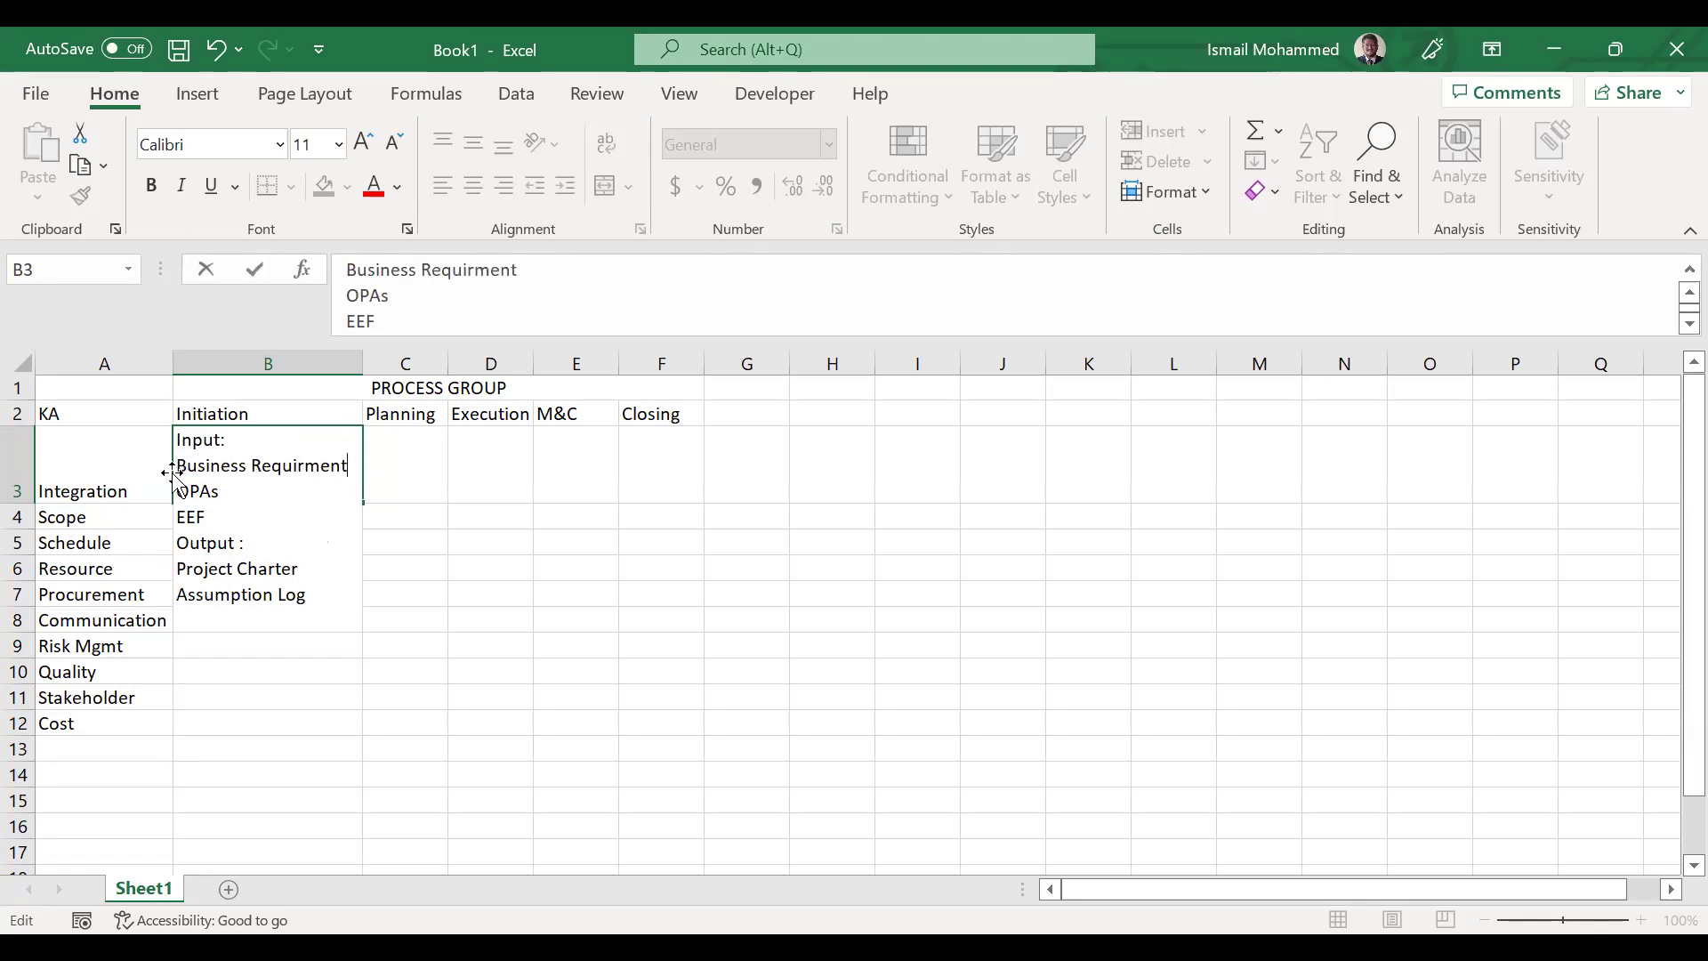
key(Return)
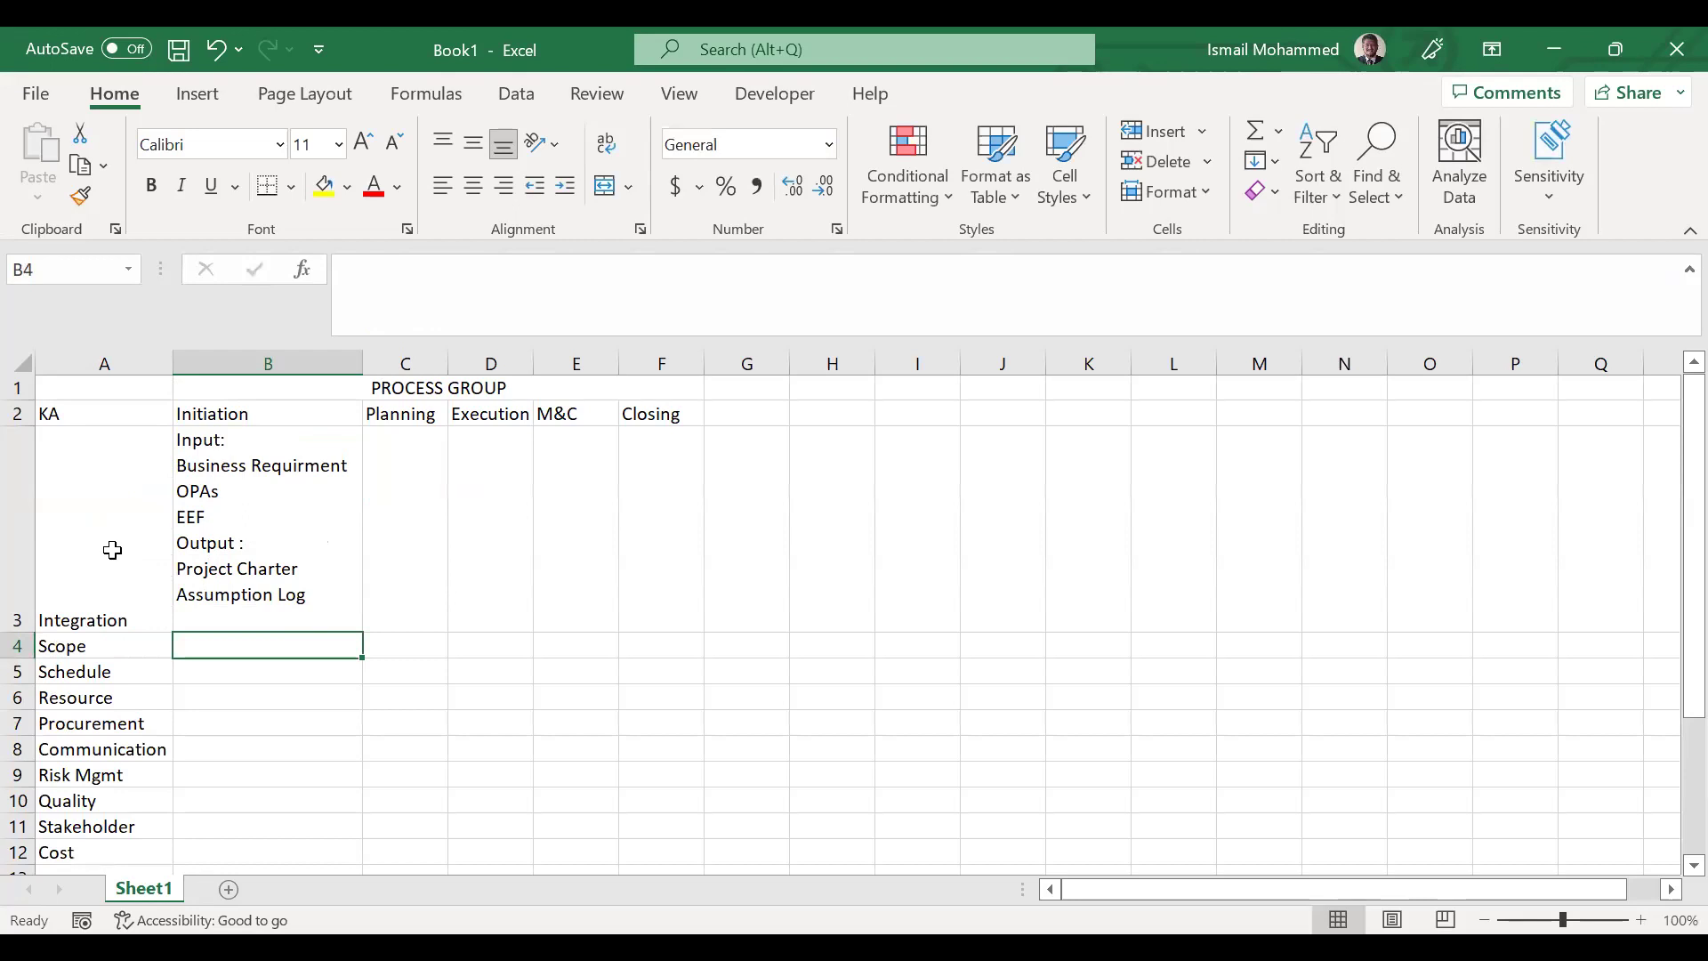
Widen the Initiation column slightly and vertically middle-align the Integration label in A3.
drag(362, 363, 411, 363)
click(76, 540)
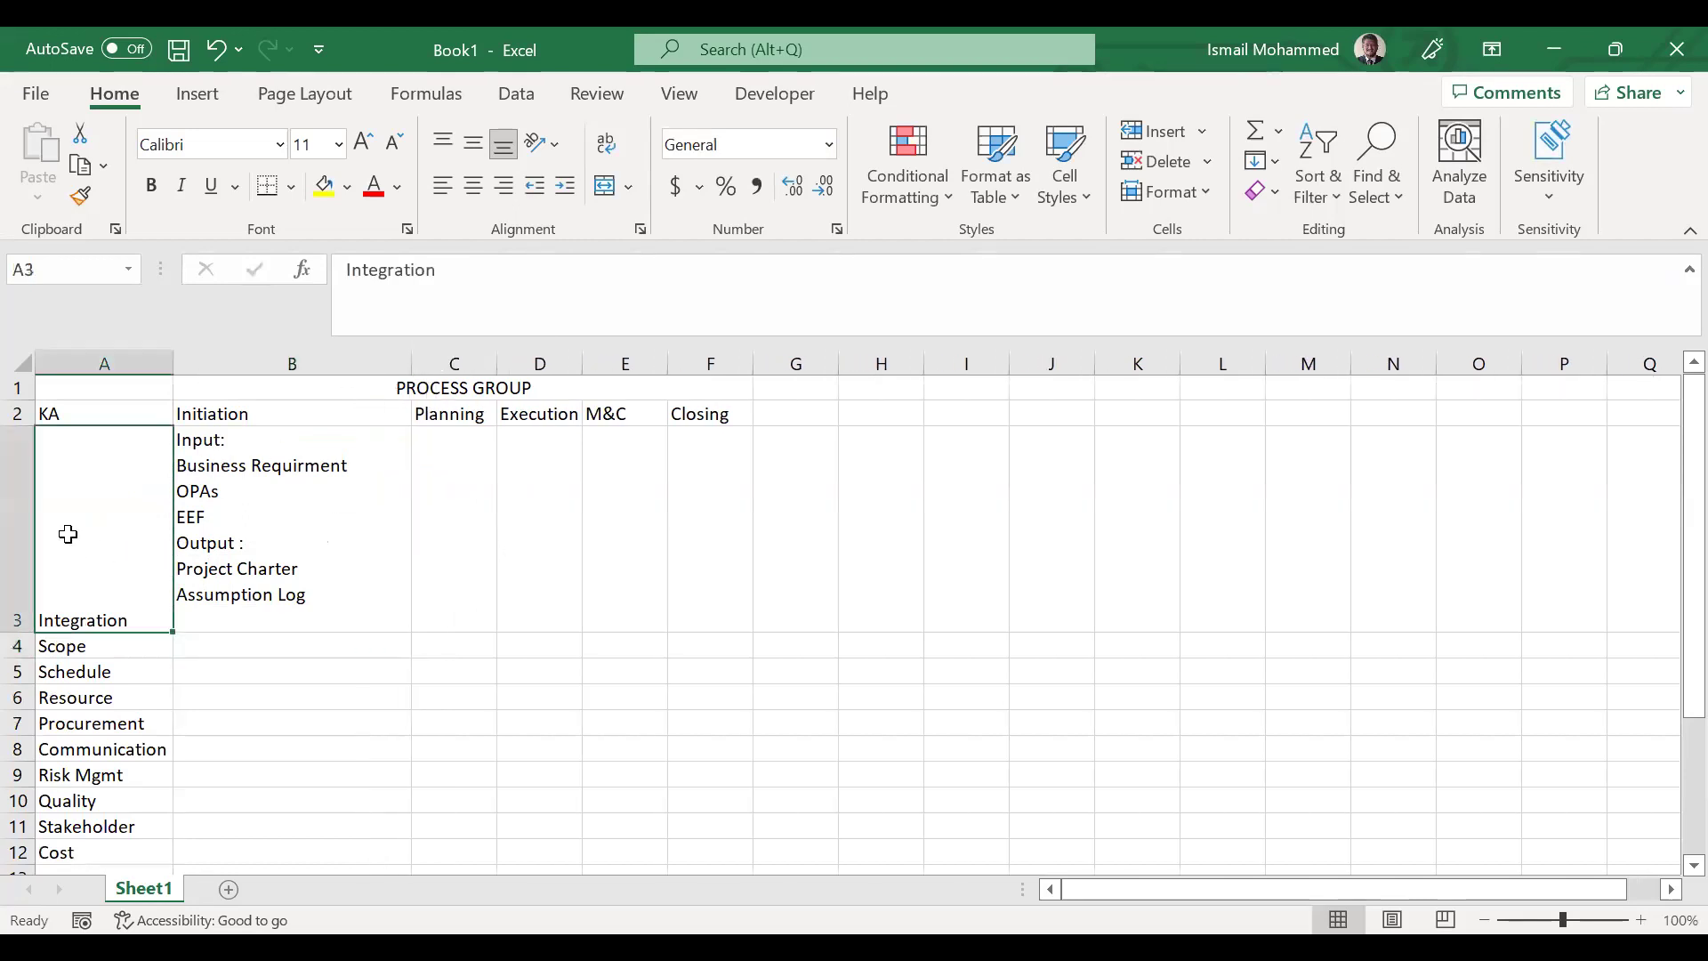
click(477, 153)
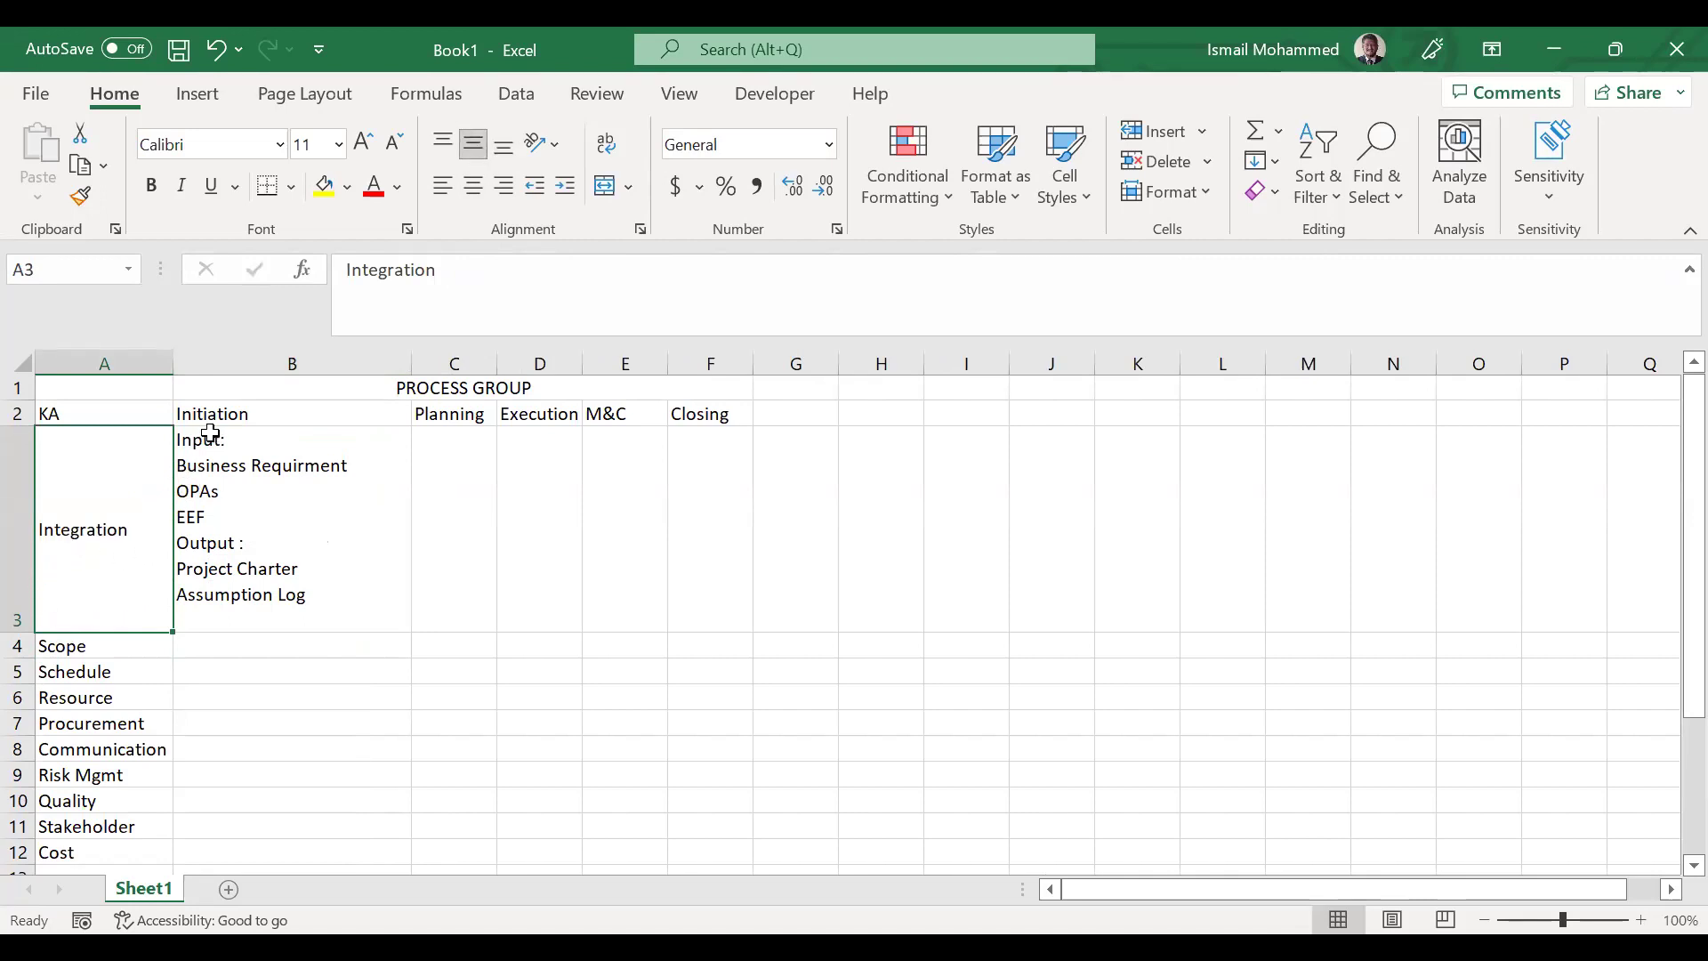
Append "/SOW" to the "Business Requirment" line in cell B3.
double_click(362, 465)
text(/SOW)
key(Return)
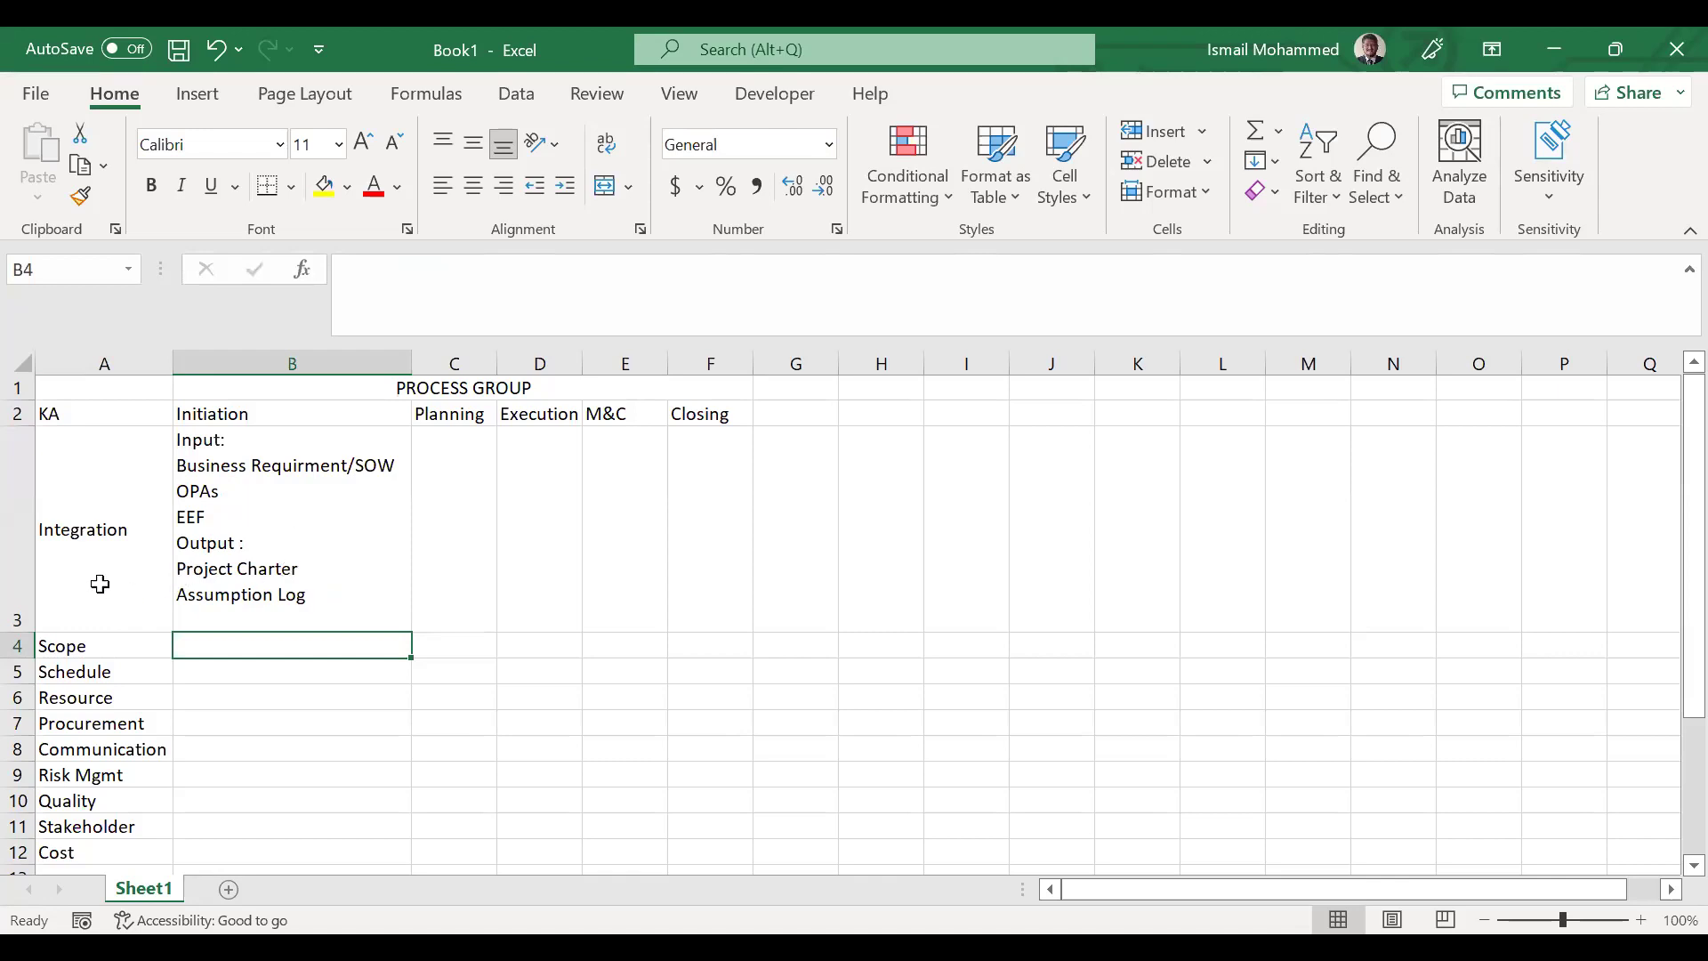
Expand the OPAs line in B3 with the bracketed meaning "(Operation Process Assumption)".
double_click(228, 493)
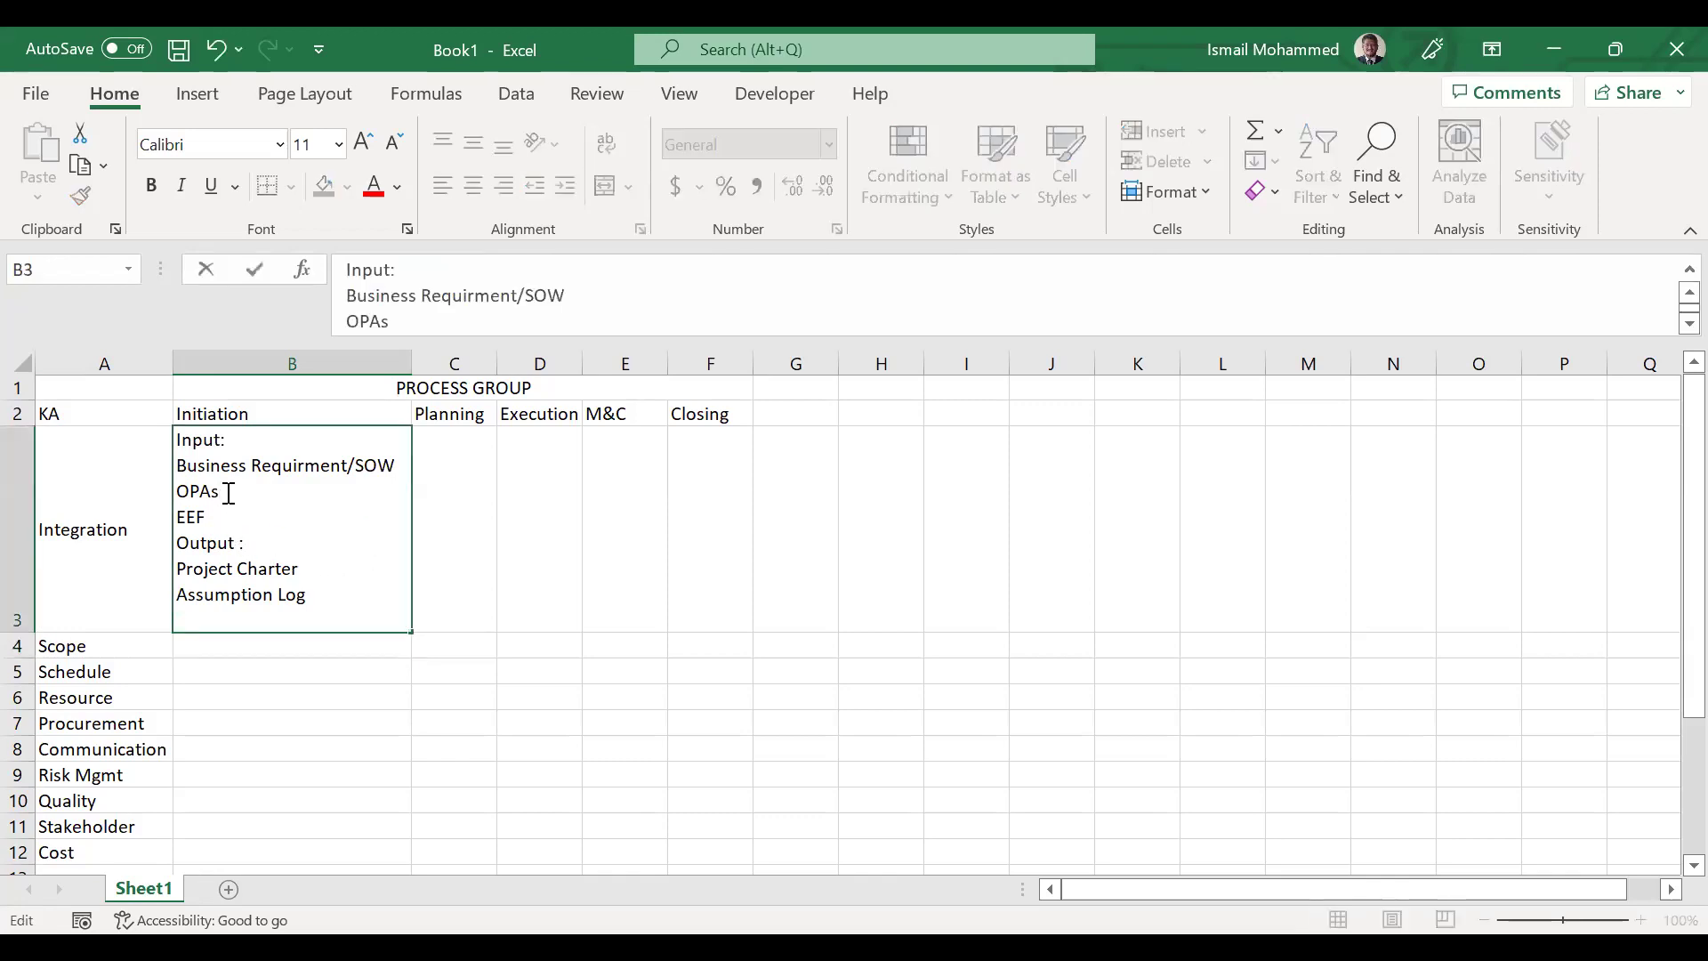
text((Operation Process)
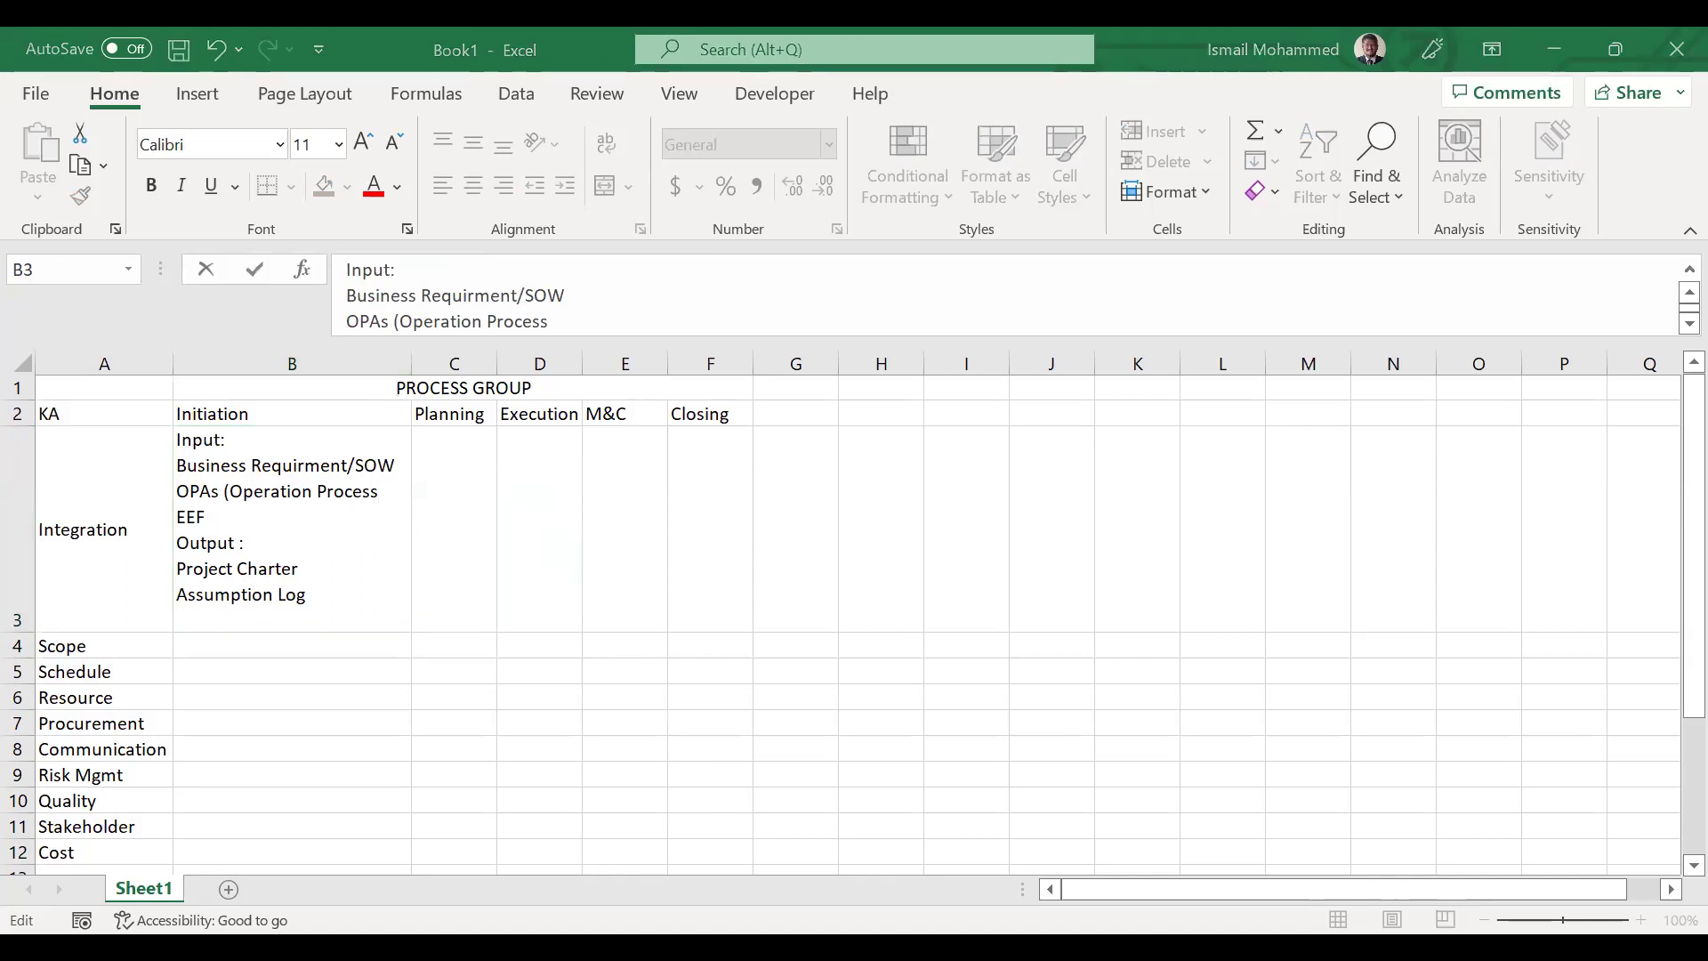
text(A)
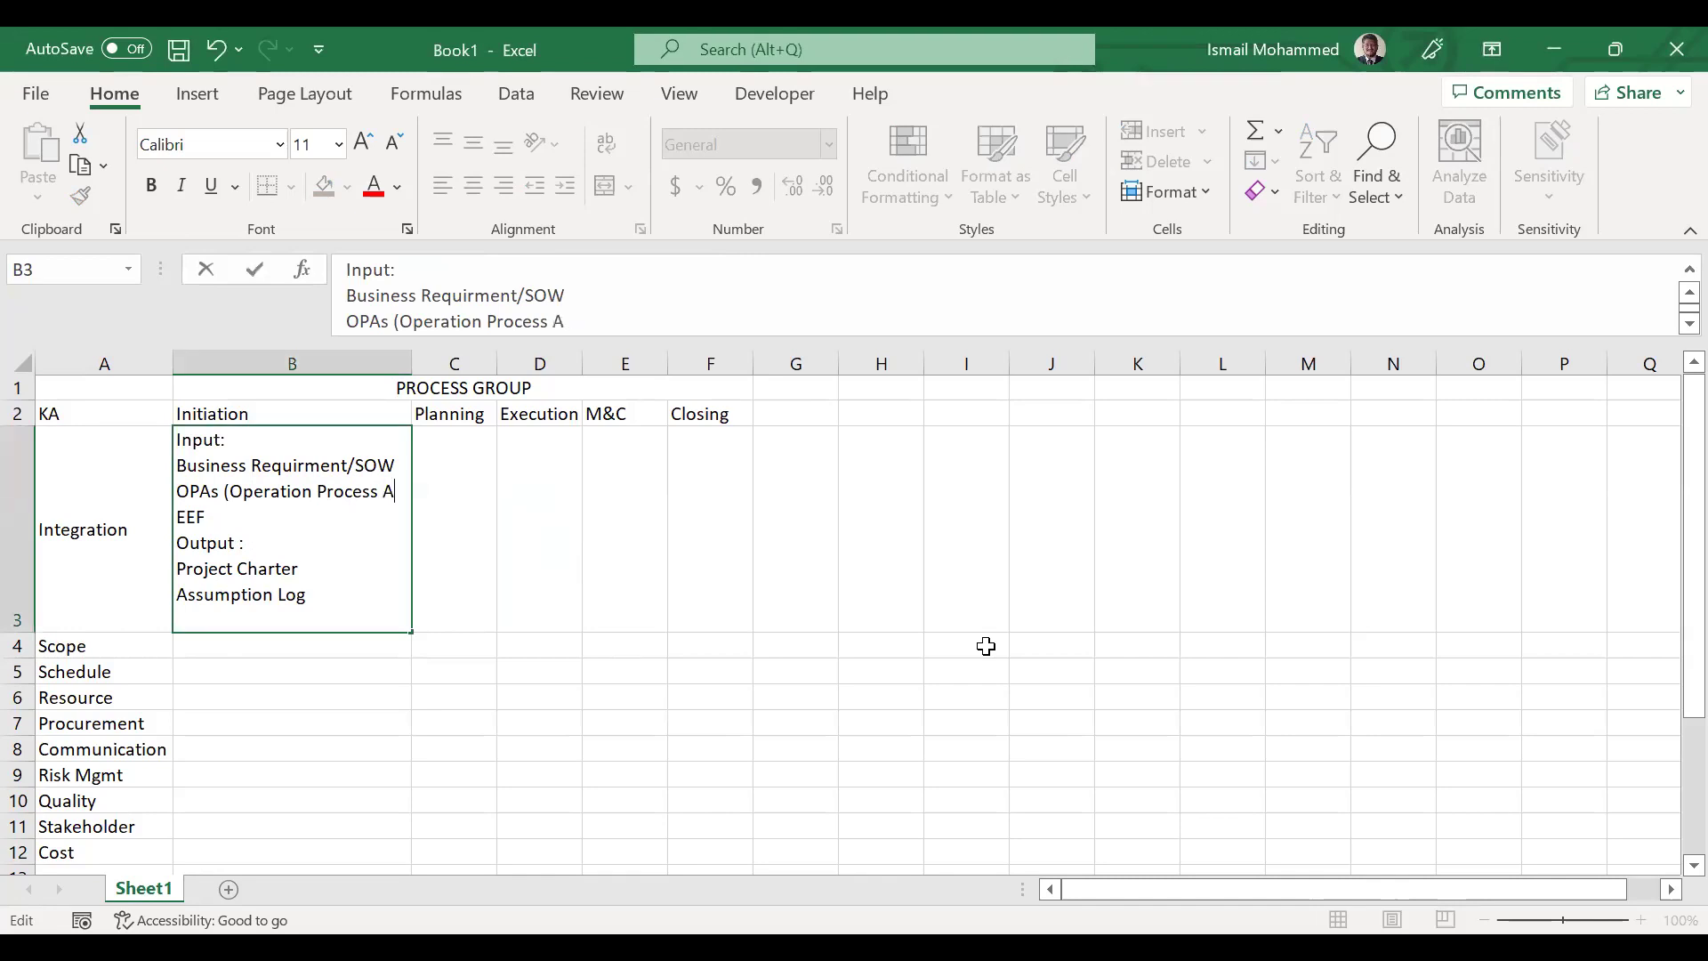
text(ssumption)
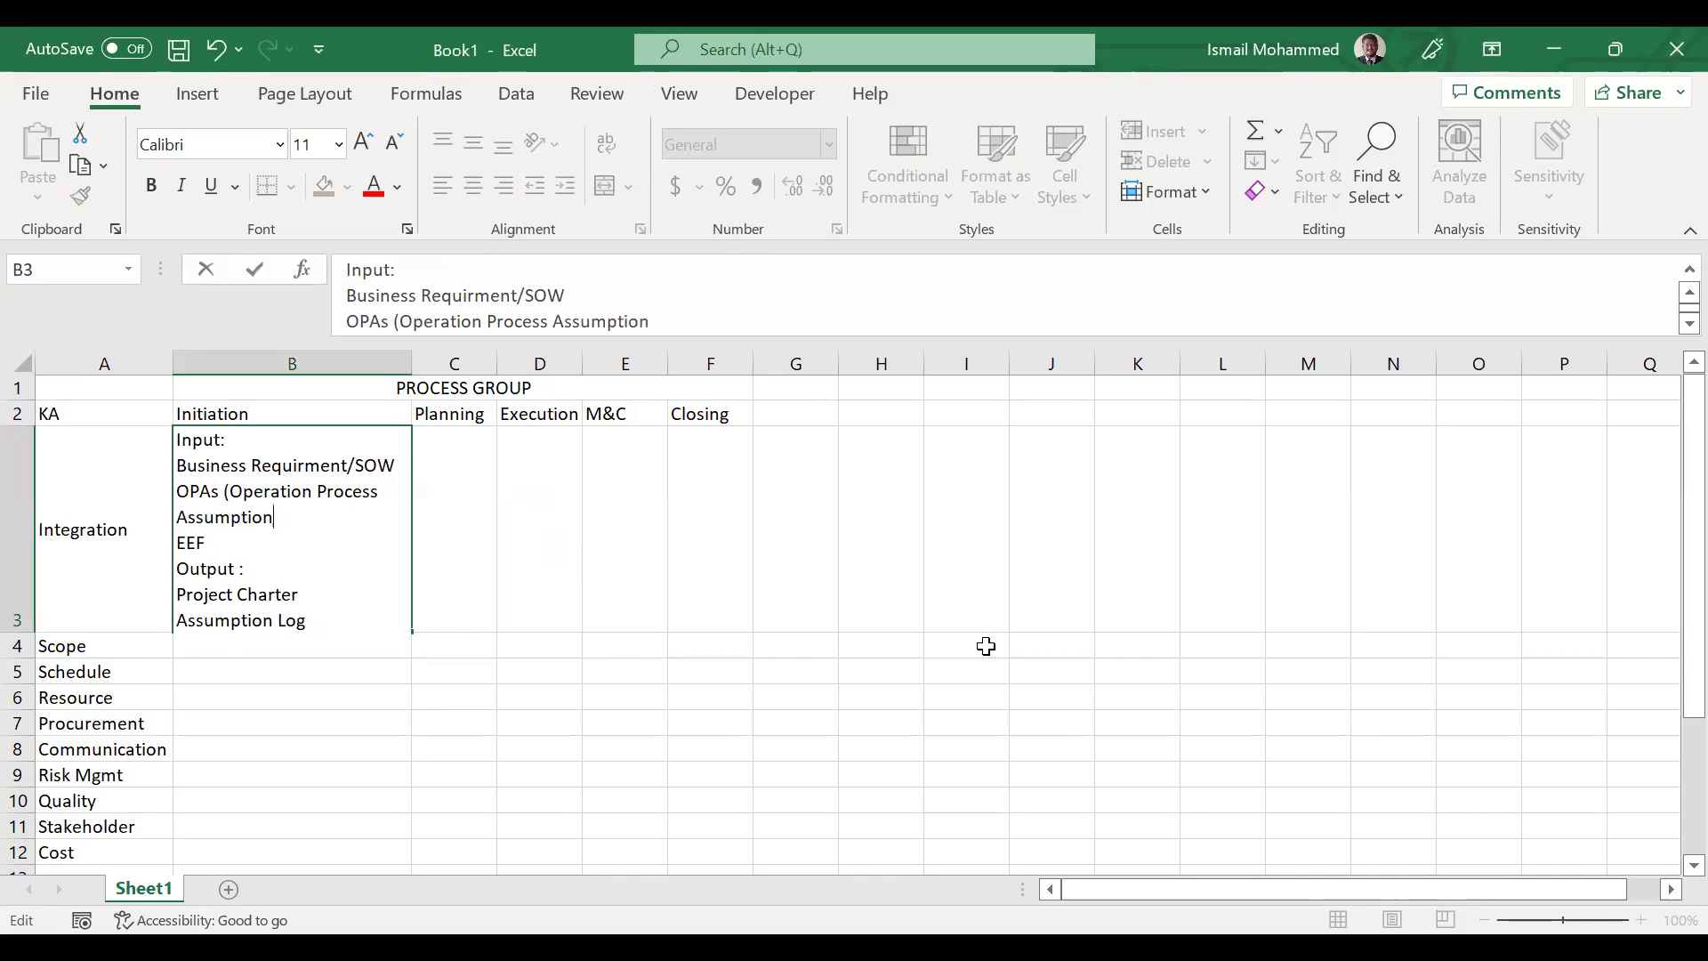
Expand the EEF line in B3 with "(Environment Factor)" and commit the cell.
click(216, 541)
text((E)
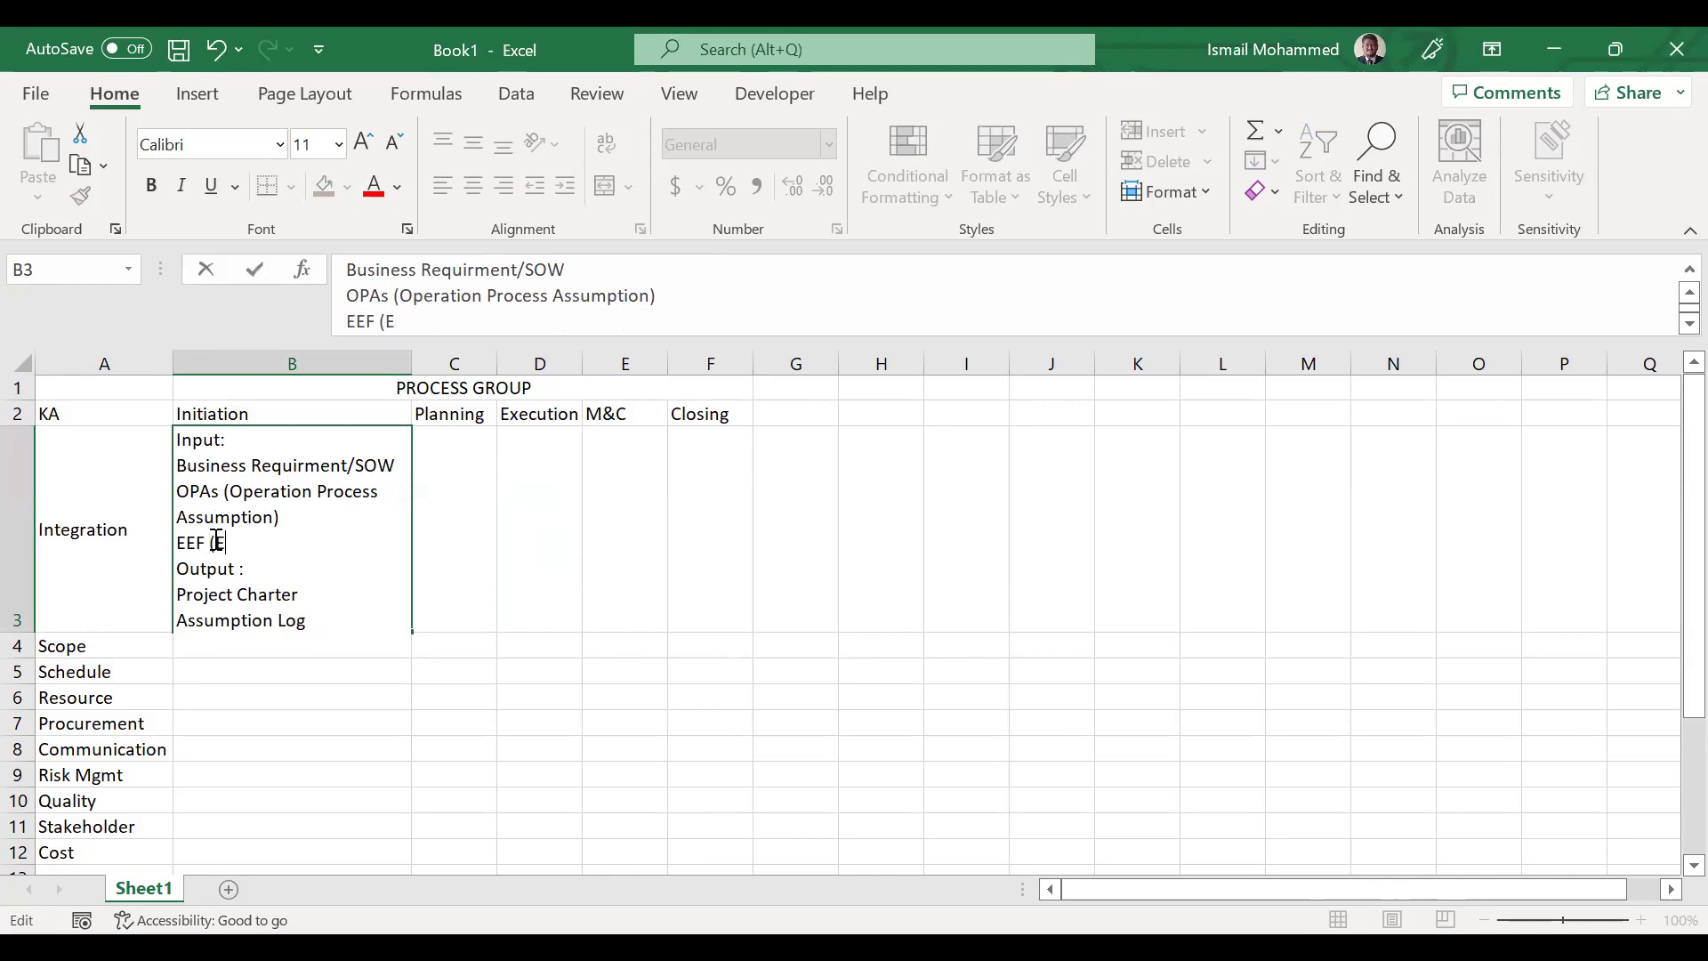
text(nvironment Factor)
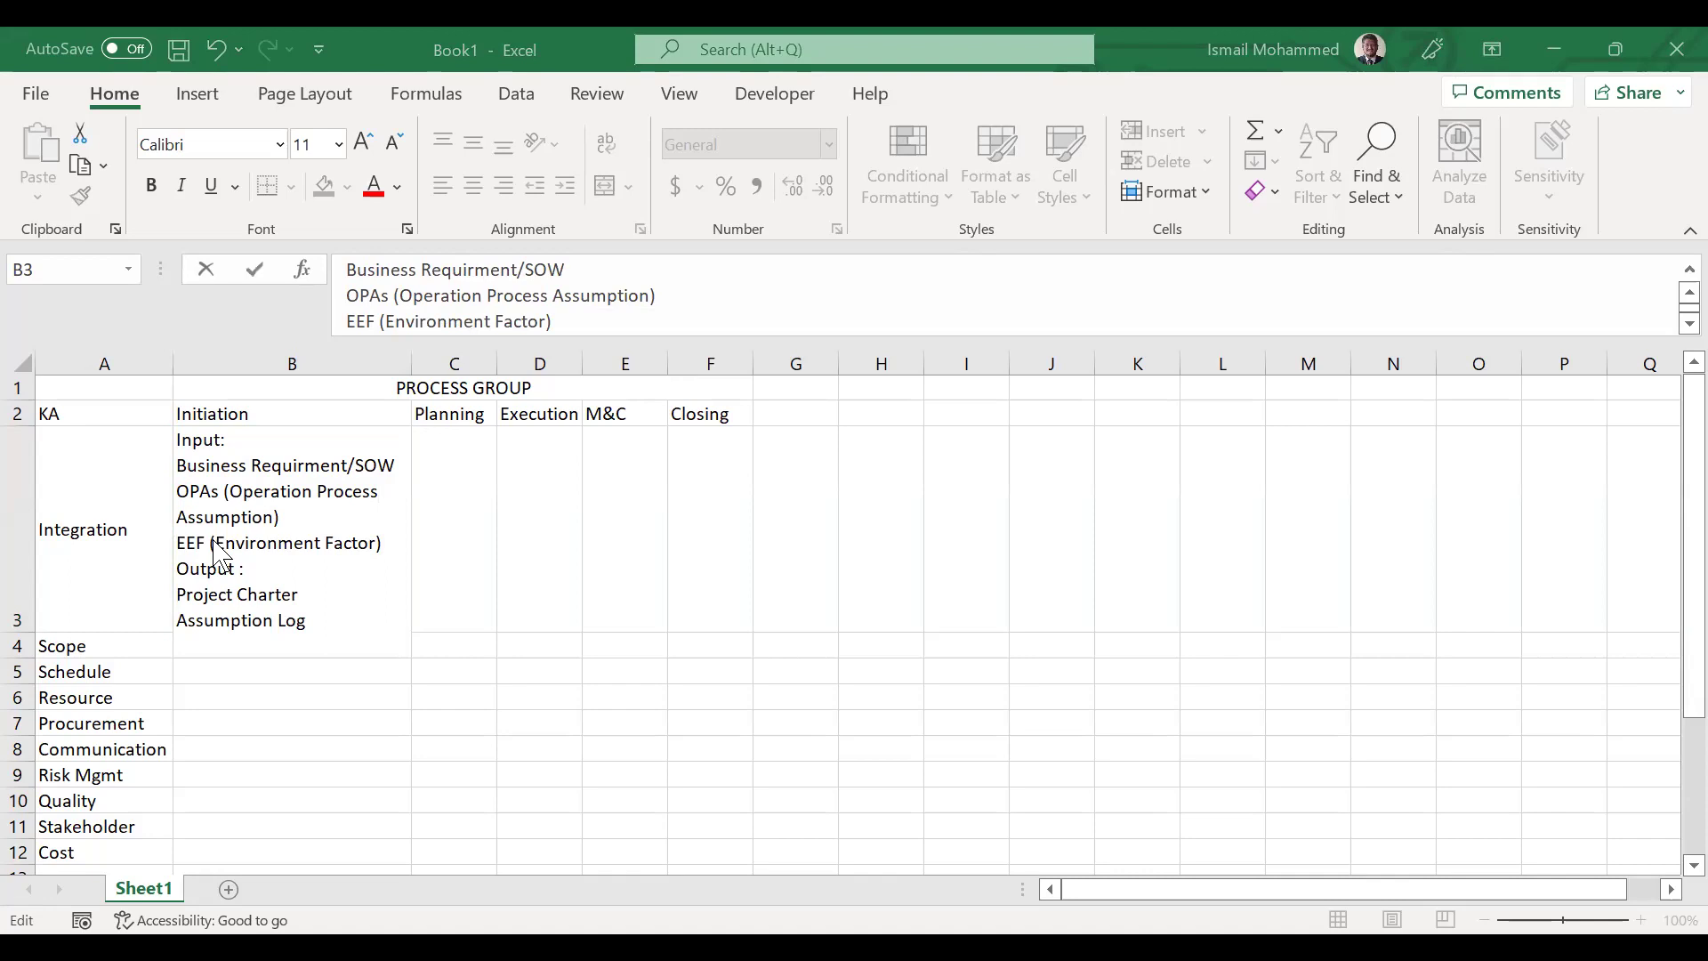
click(59, 537)
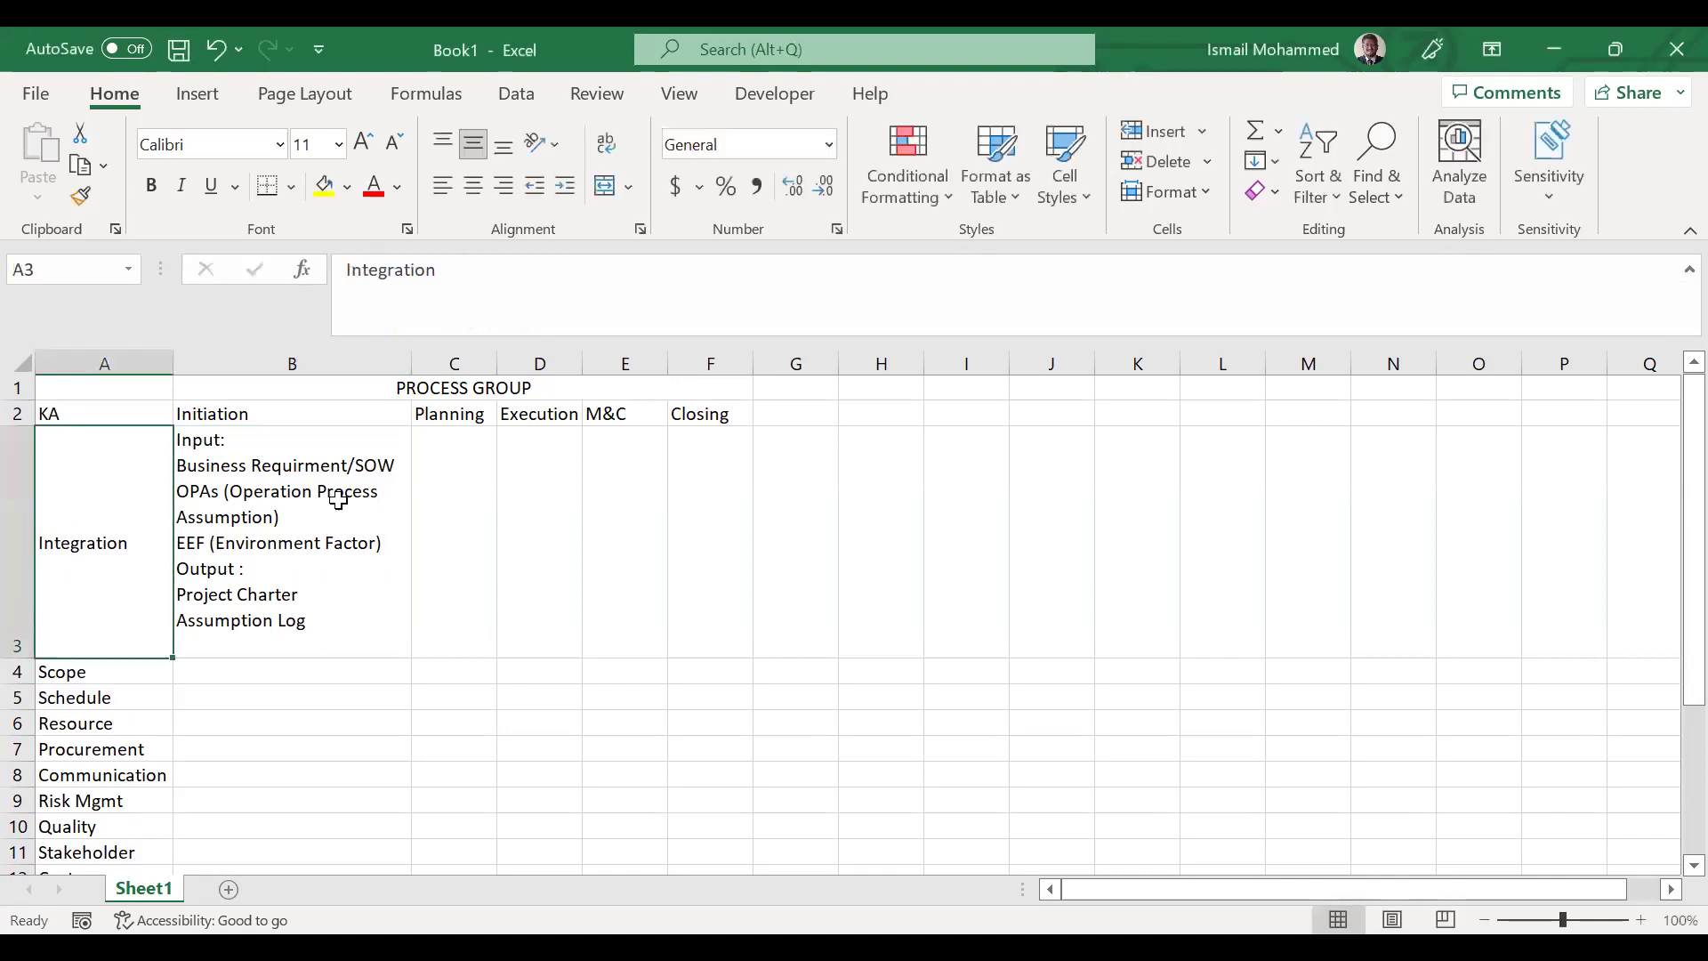
Enter "Input" in the Integration row's Planning cell and widen the Planning column.
click(433, 478)
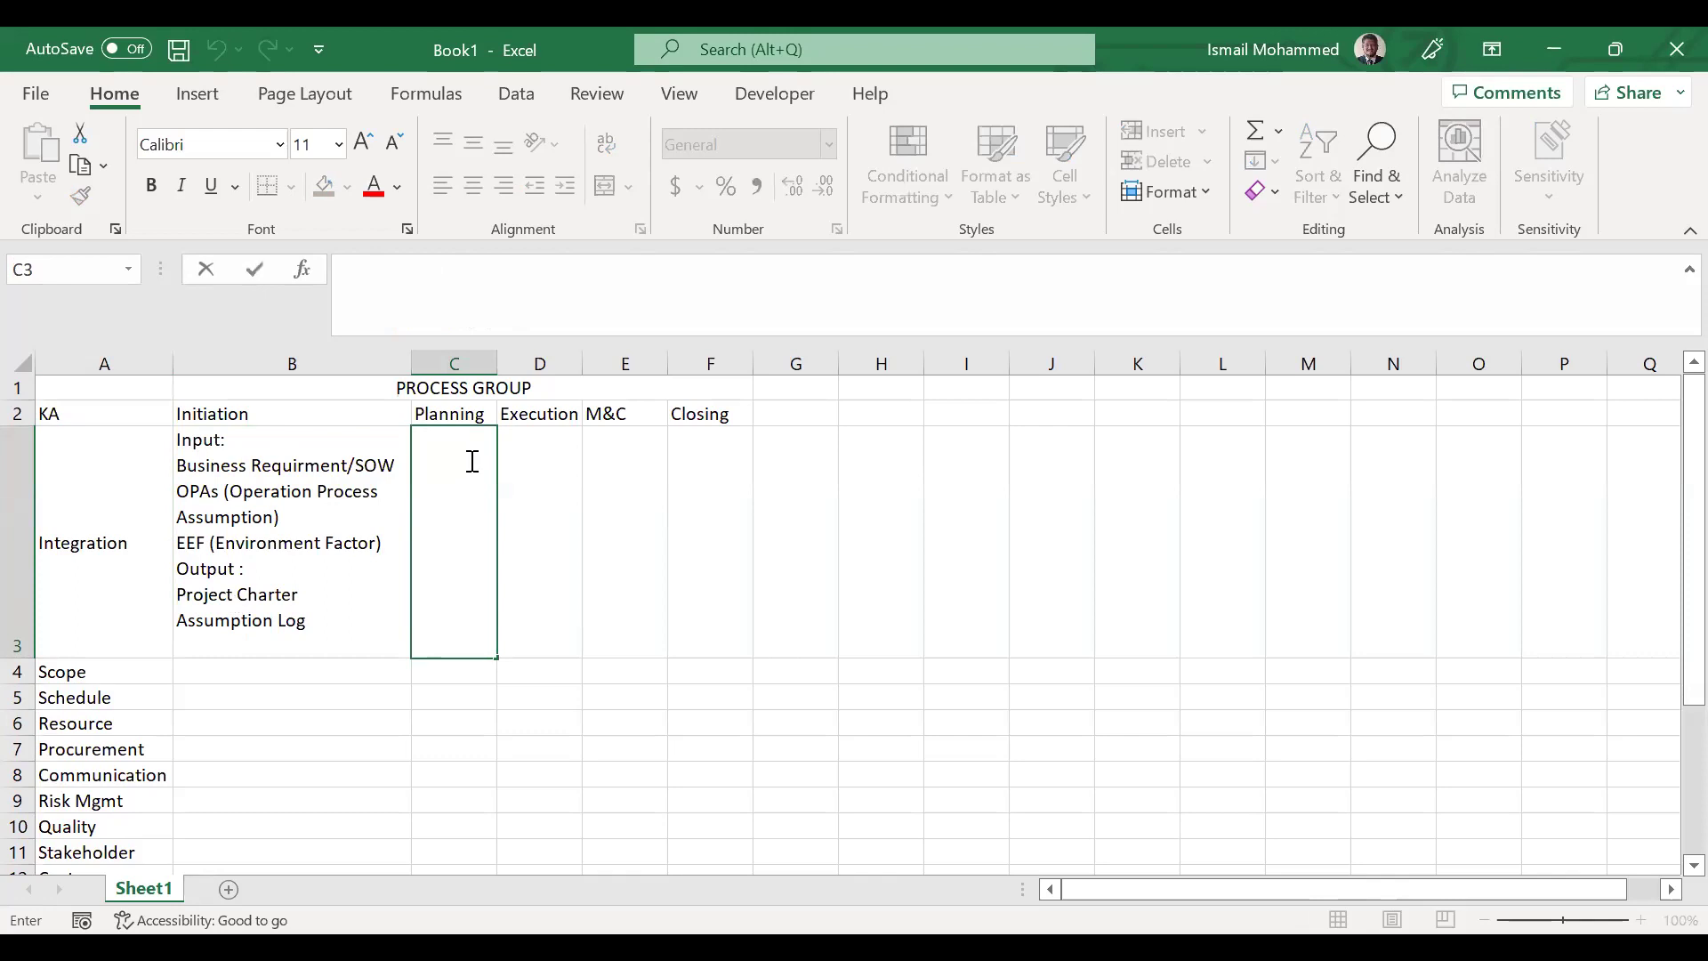
text(Project)
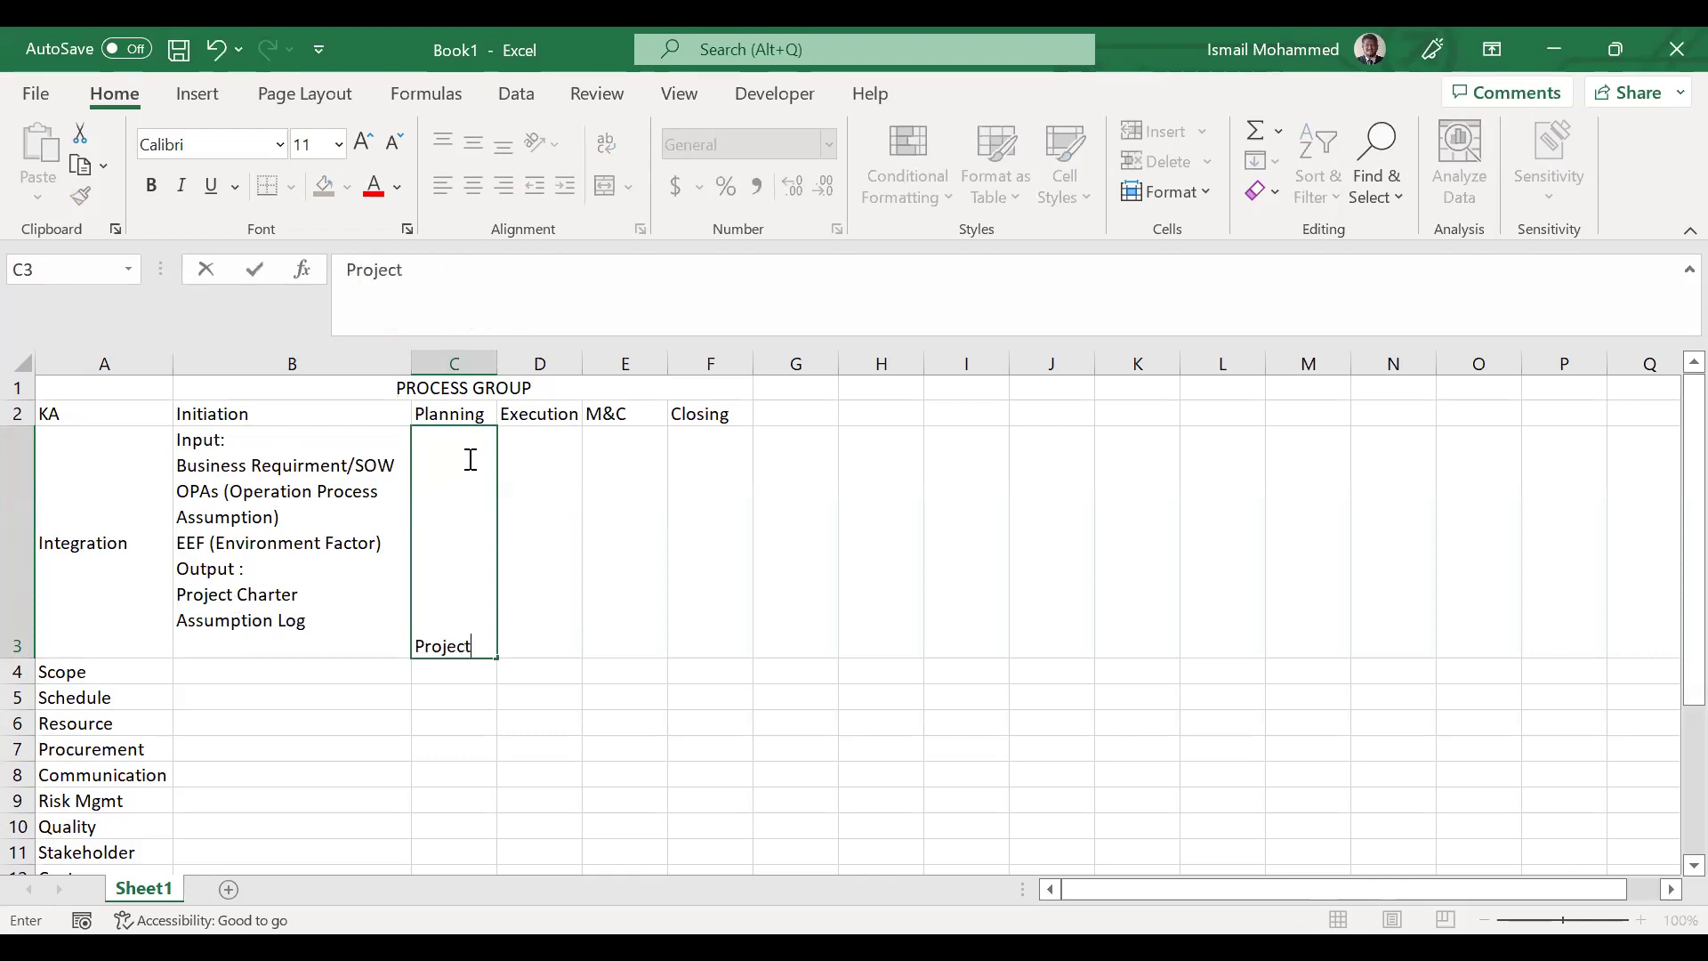
key(BackSpace)
key(BackSpace)
key(BackSpace)
key(BackSpace)
key(BackSpace)
key(BackSpace)
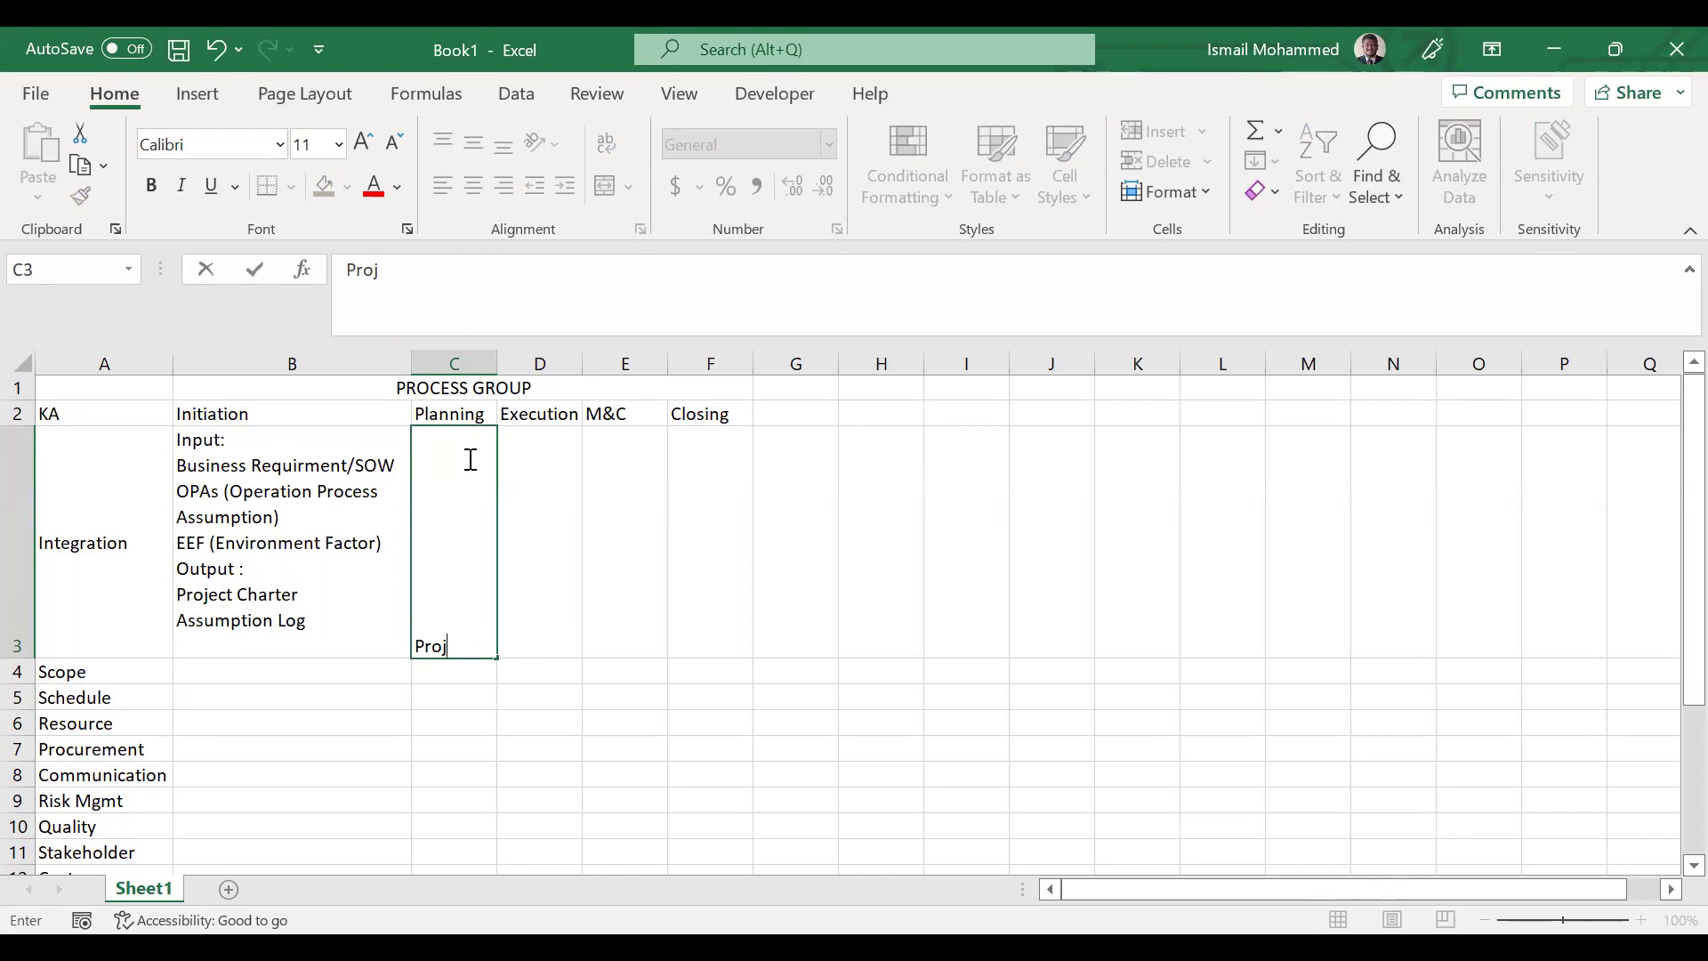
text(Input)
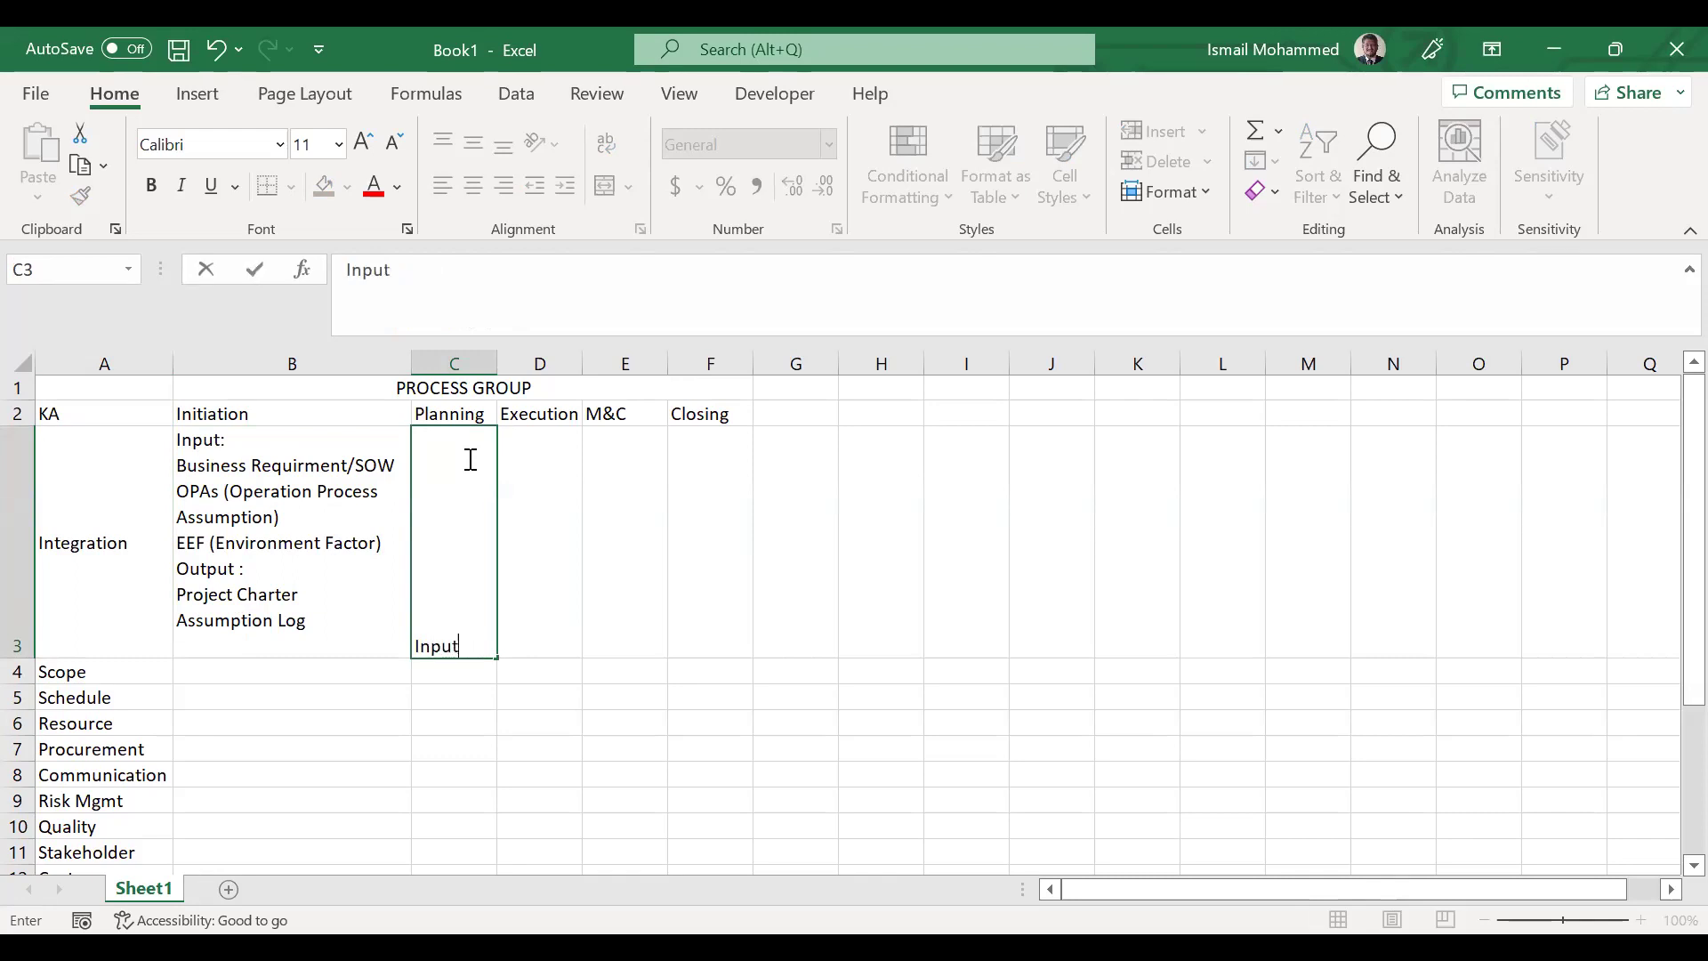
click(561, 516)
drag(497, 369, 612, 369)
Complete the heading in C3 as "Input:" and list "1. Project Charter" and "2. Project Plan" below it.
double_click(474, 650)
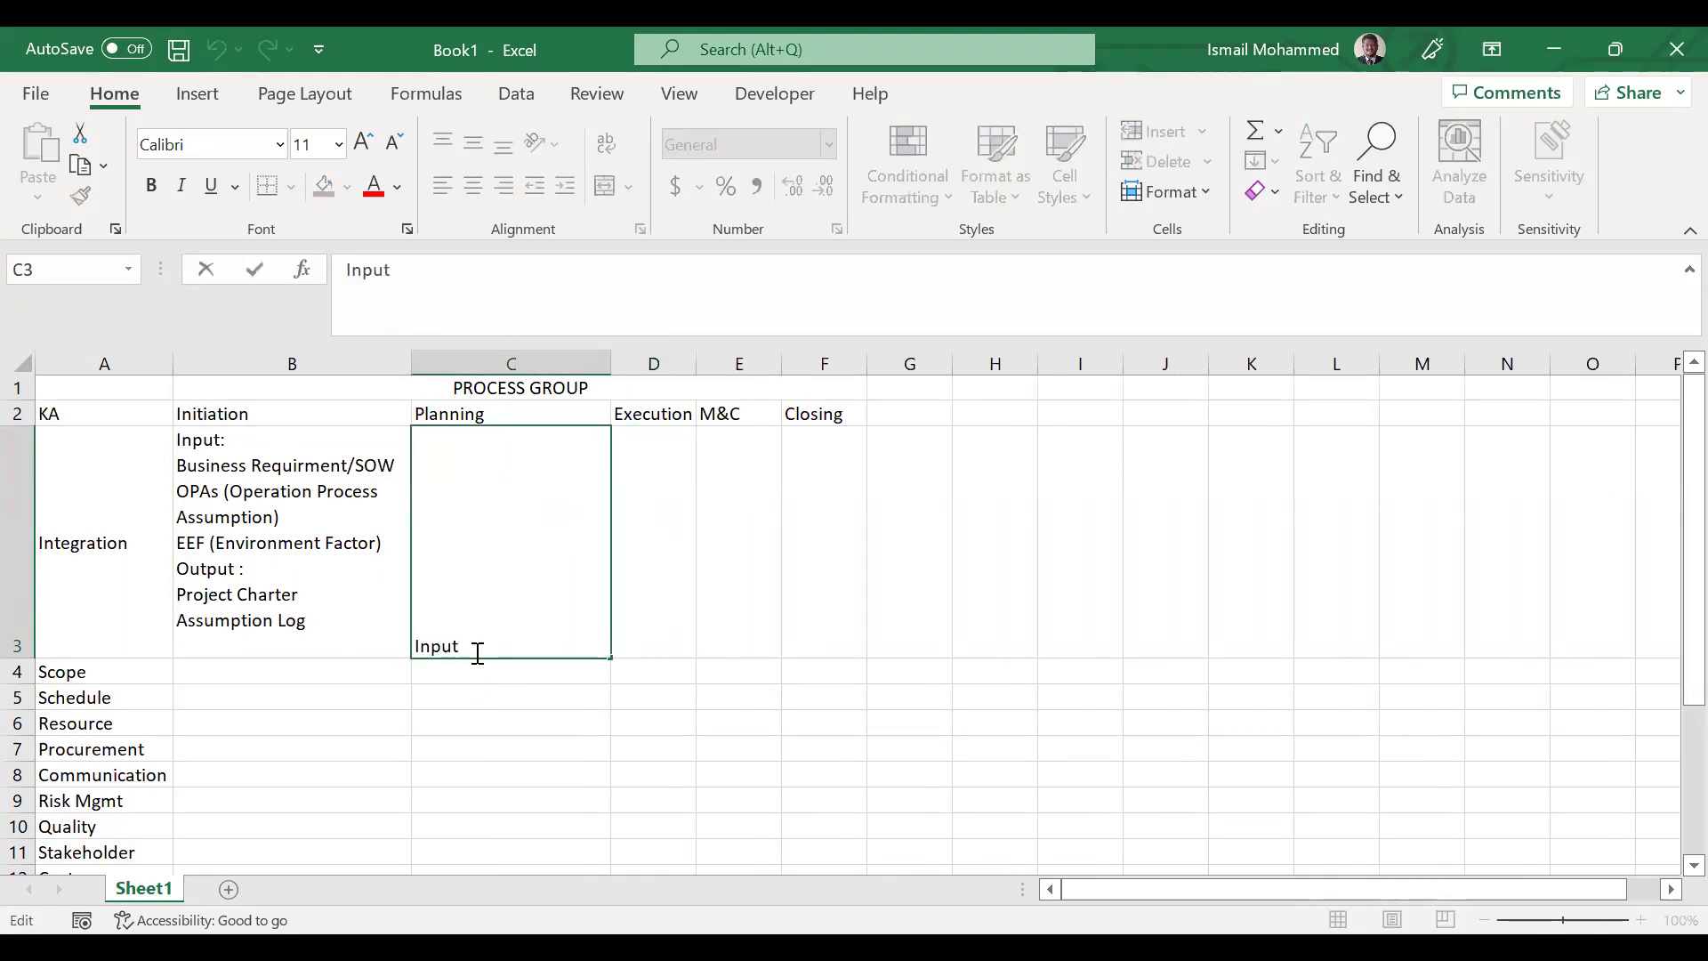
text(:)
key(alt+Return)
text(1. Project Char)
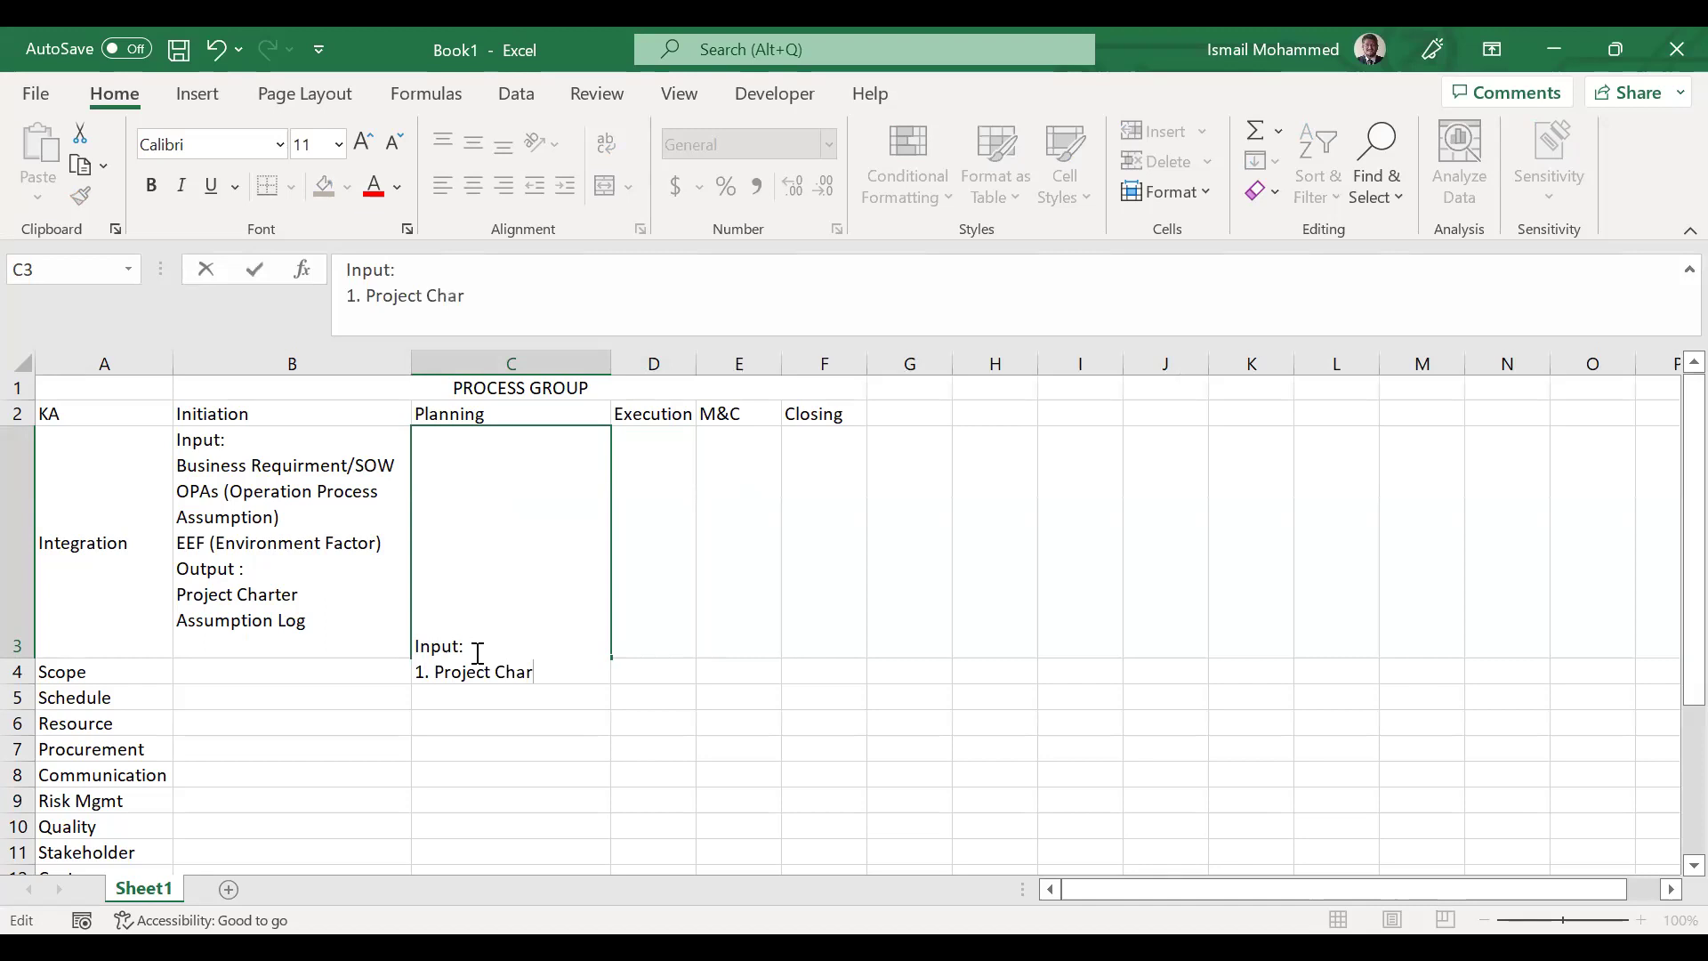
text(ter)
key(alt+Return)
text(2. Project Plan)
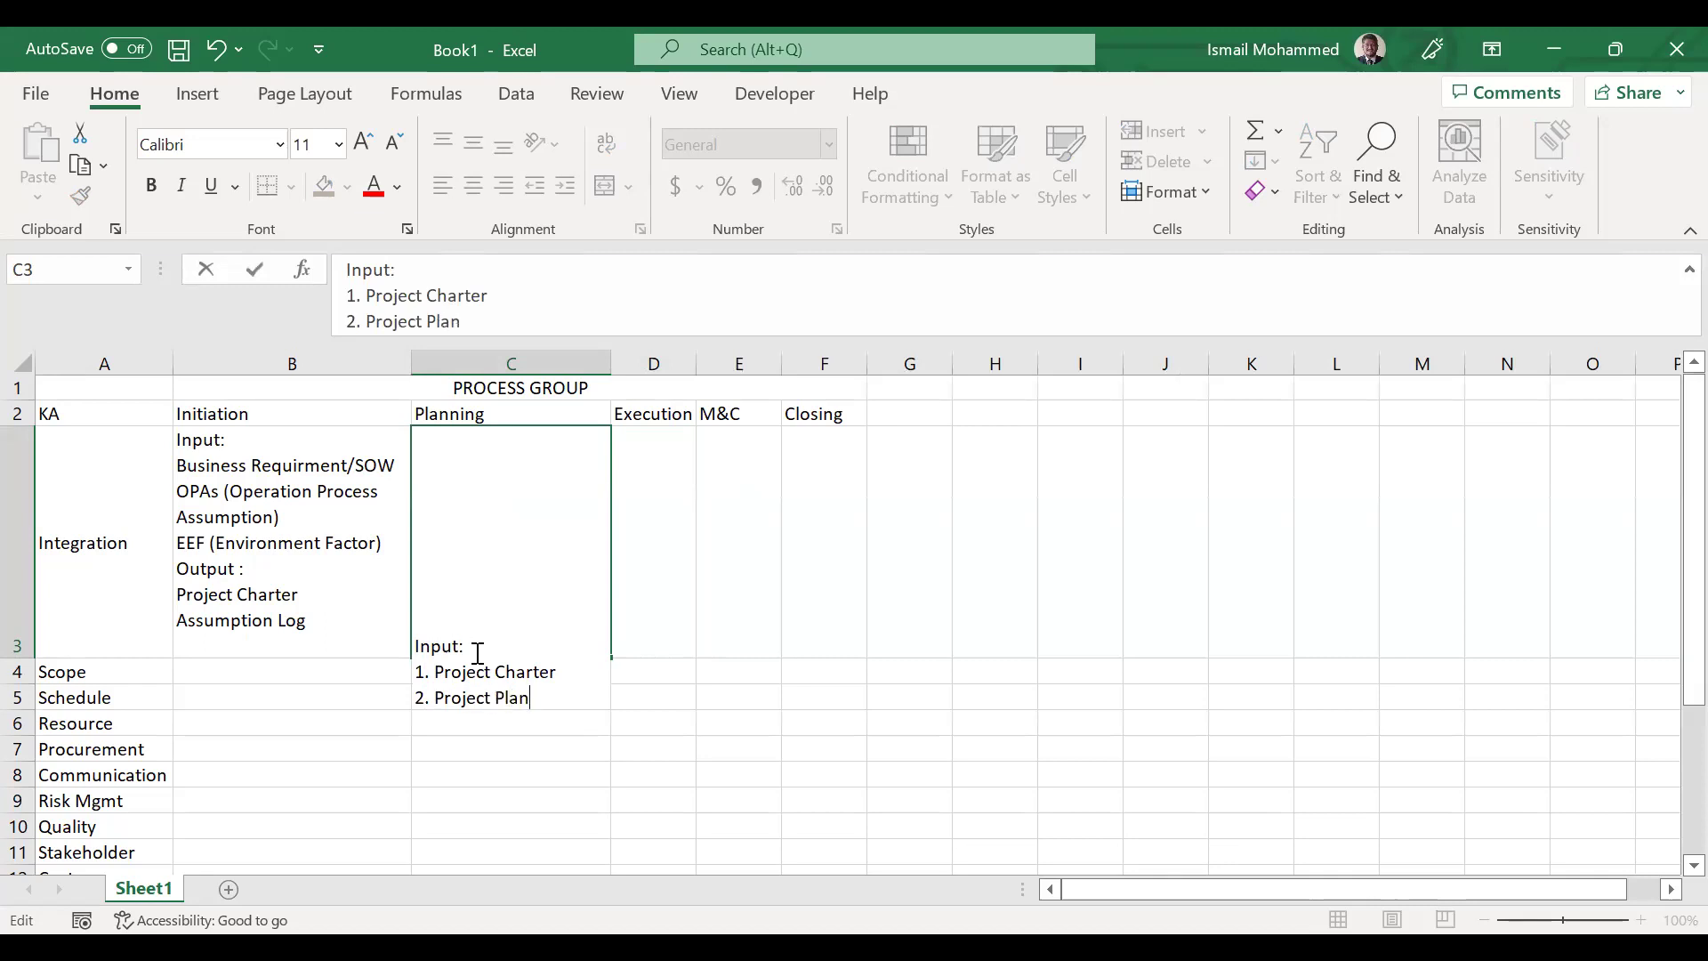
key(Return)
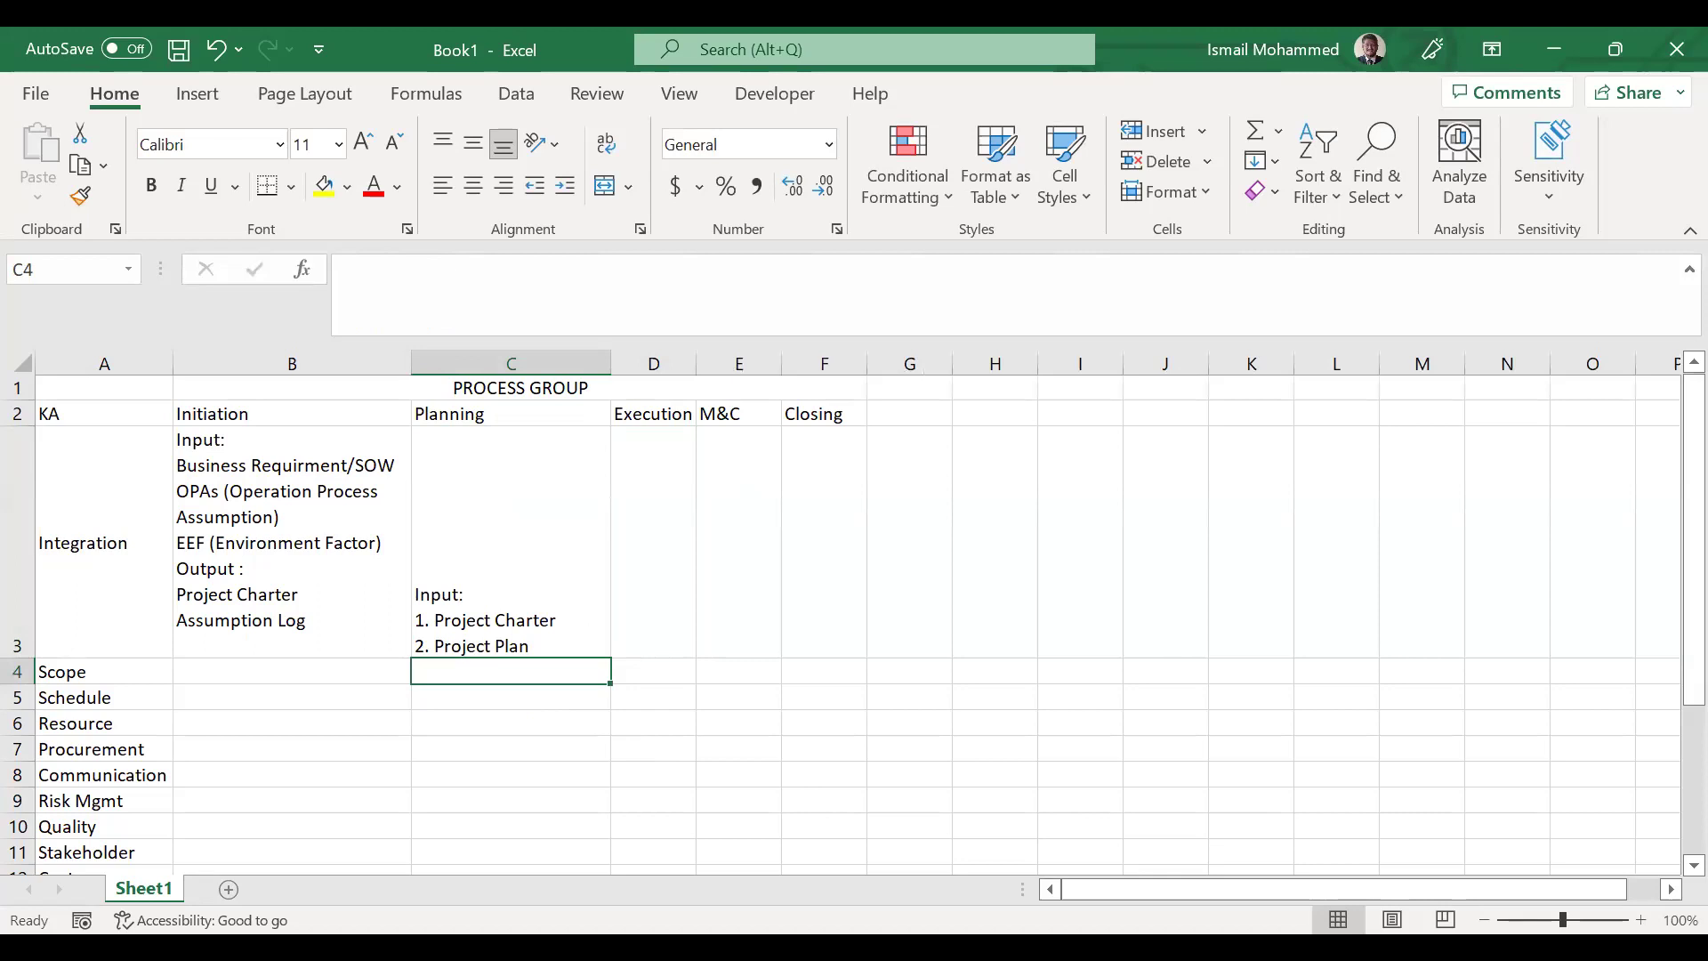
Enter "Input" in the Integration row's Execution cell.
double_click(651, 461)
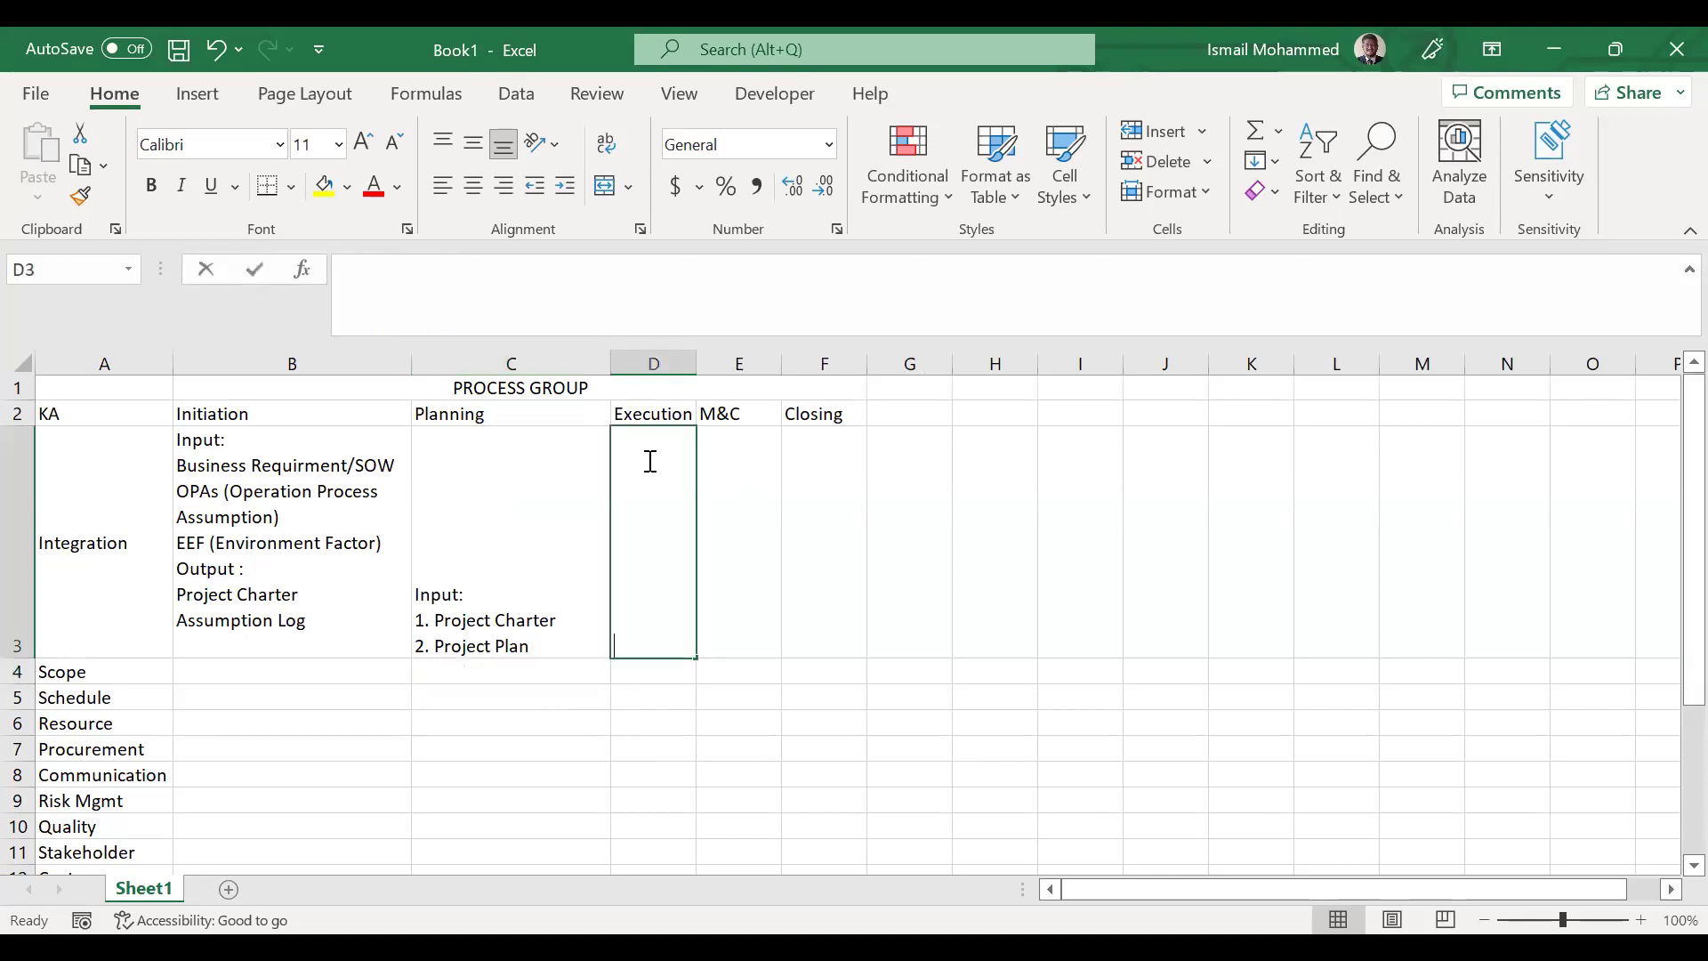
text(Input)
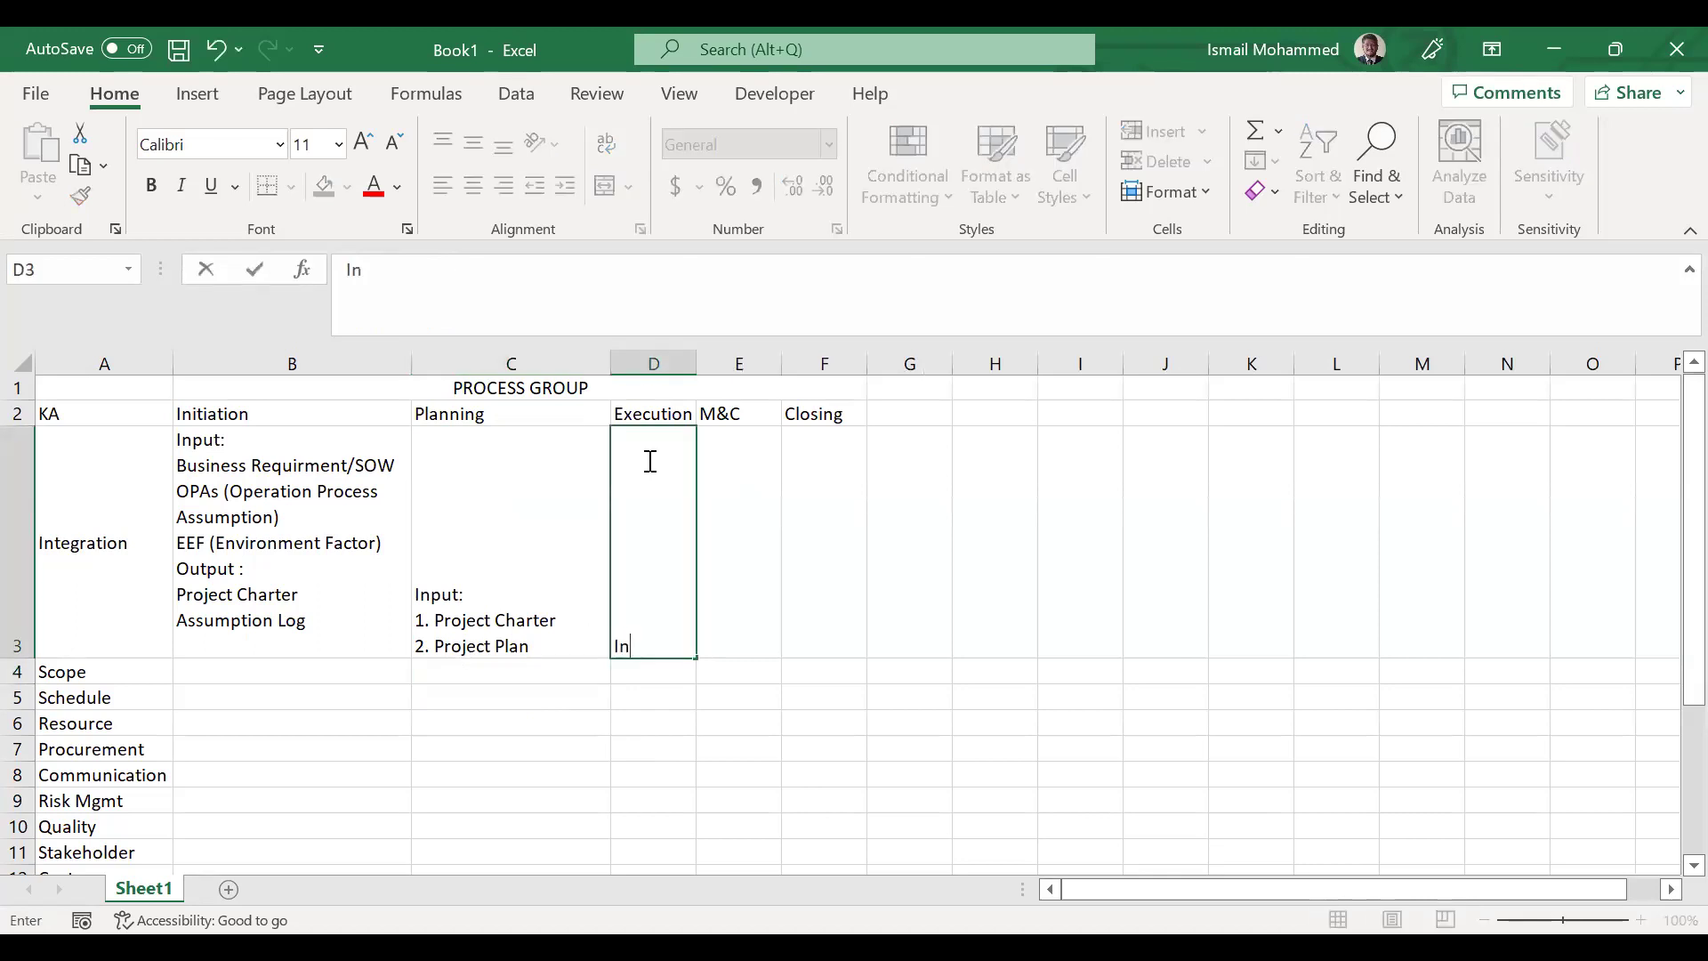
click(551, 648)
Add the heading "Output:" and the line "Project Management Plan" below the inputs in C3, and commit the cell.
double_click(551, 648)
key(alt+Return)
text(Output)
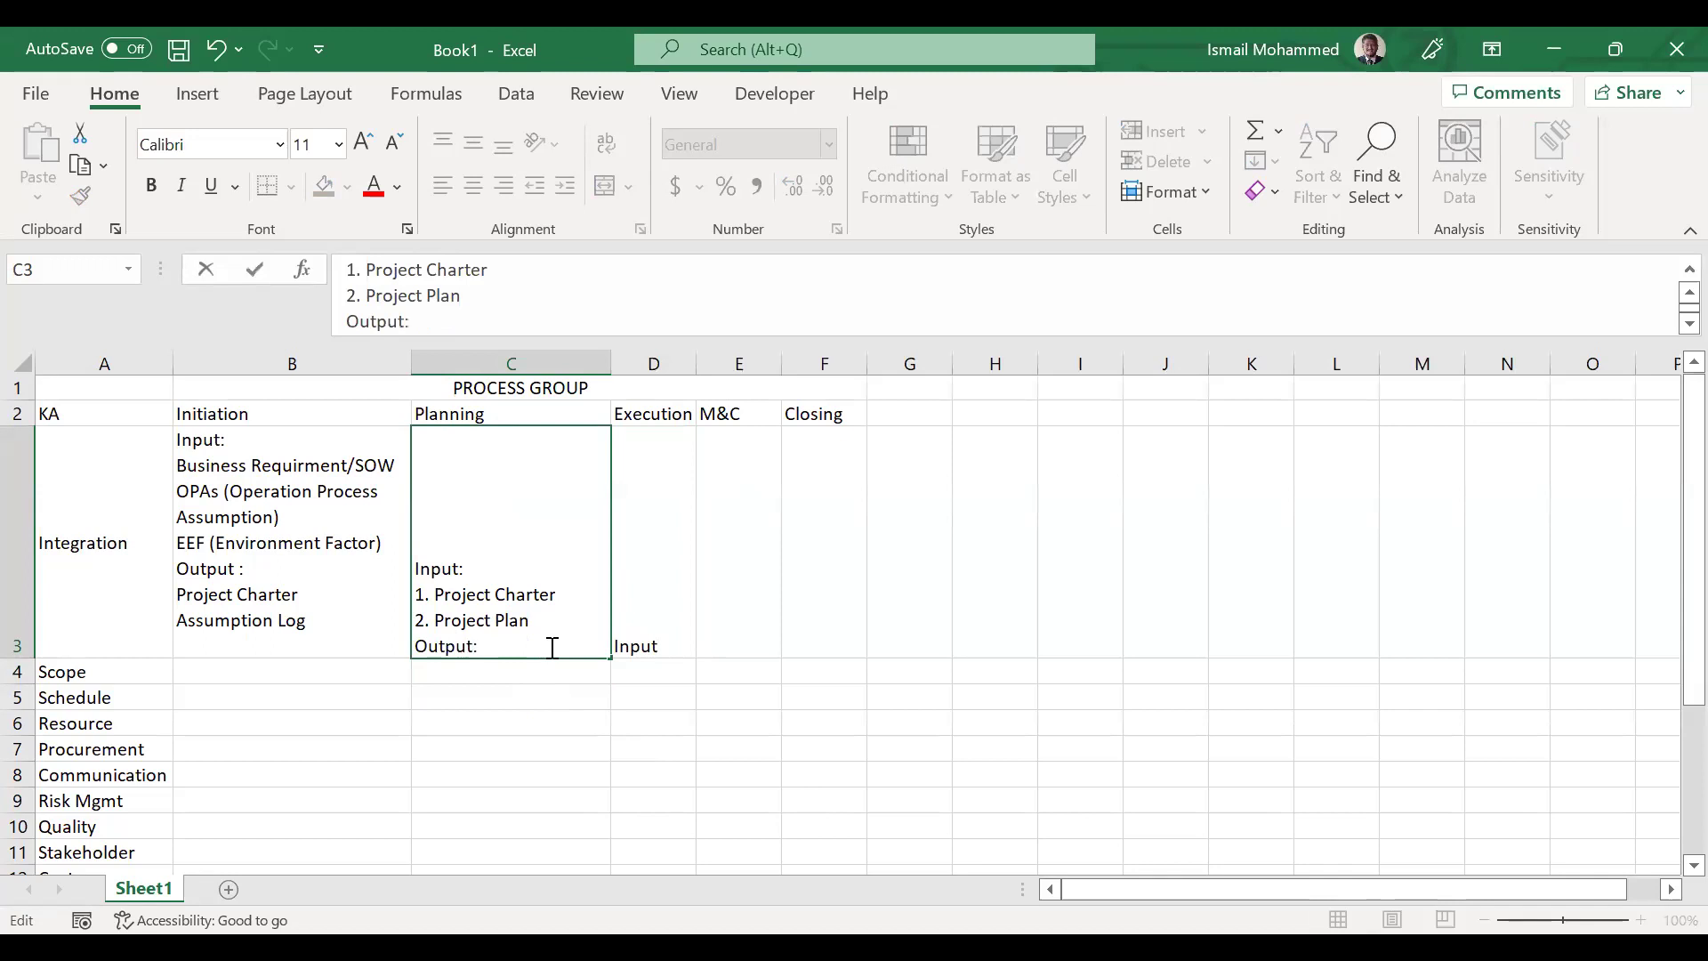
text(:)
key(alt+Return)
text(Pro)
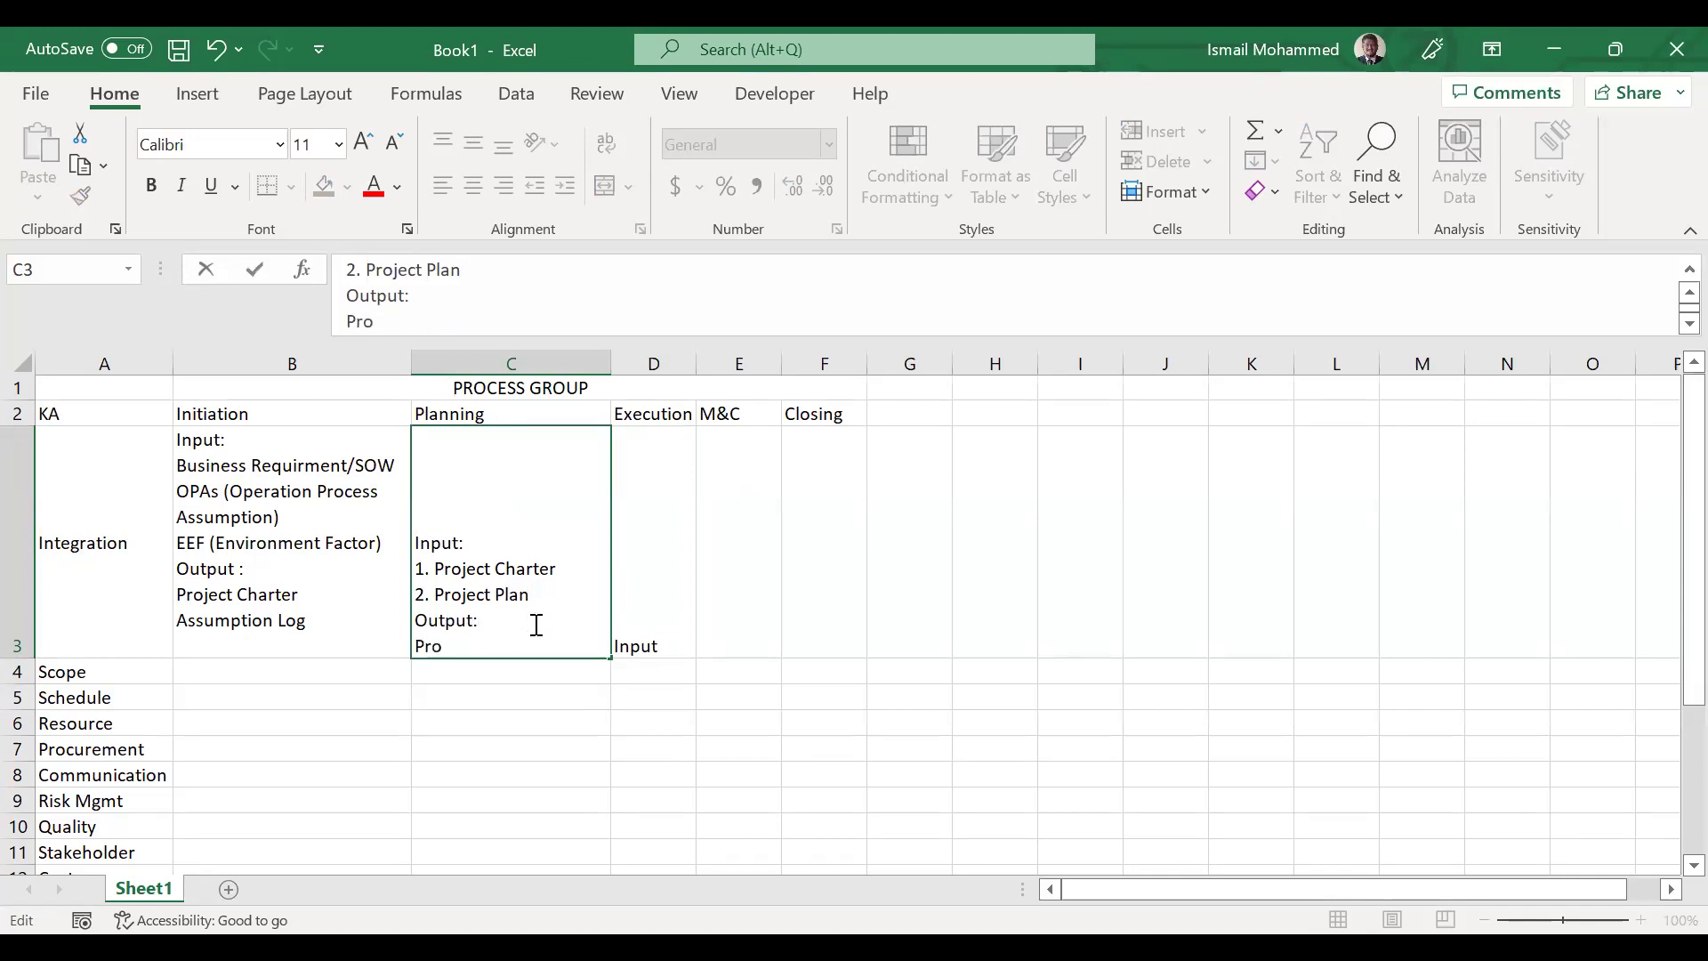
text(ject Management Plan)
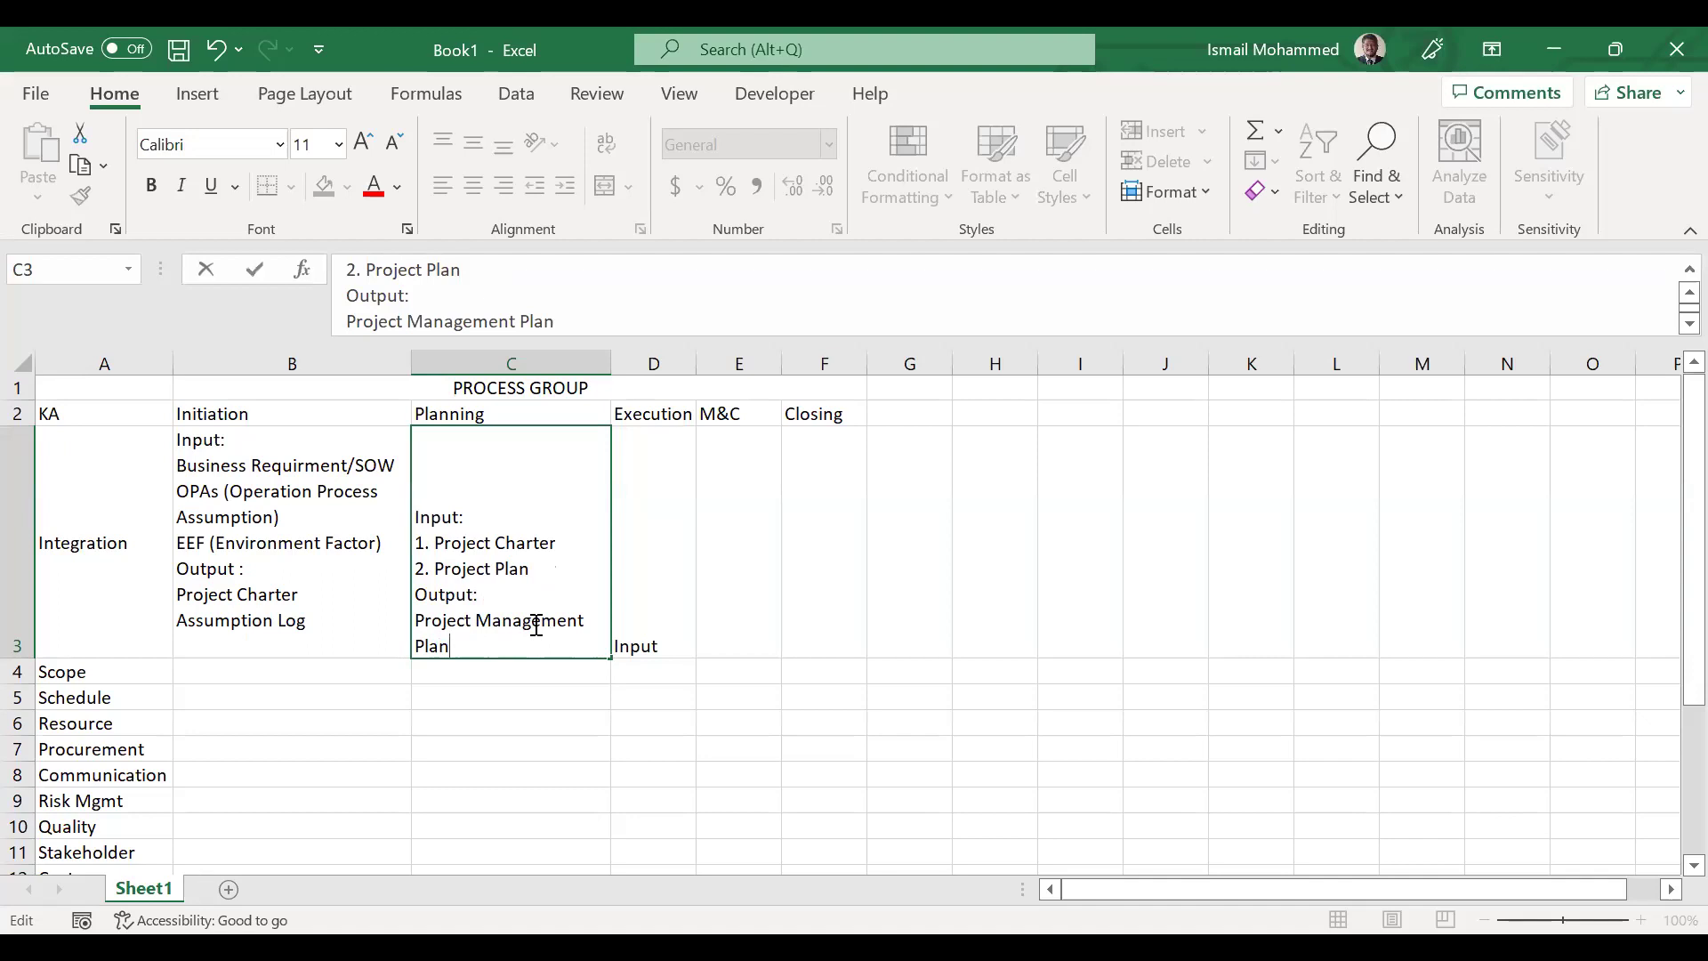
click(648, 623)
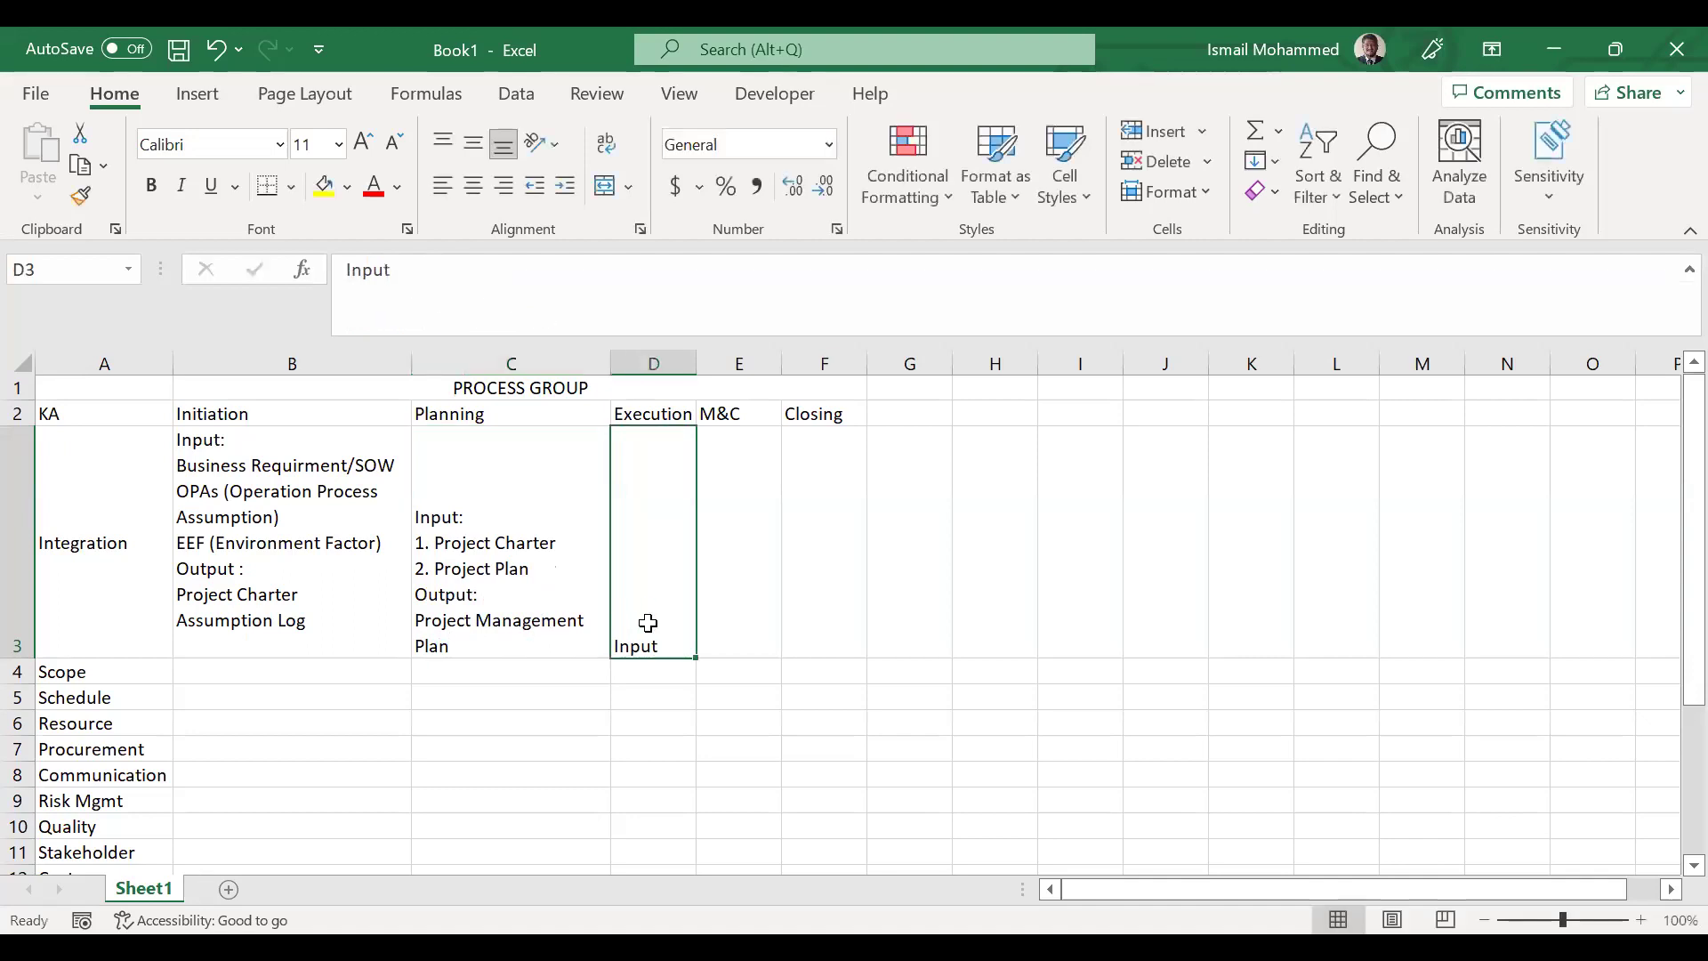
Add "Project Management Plan" on a new line below "Input" in D3 and widen the Execution column.
double_click(656, 507)
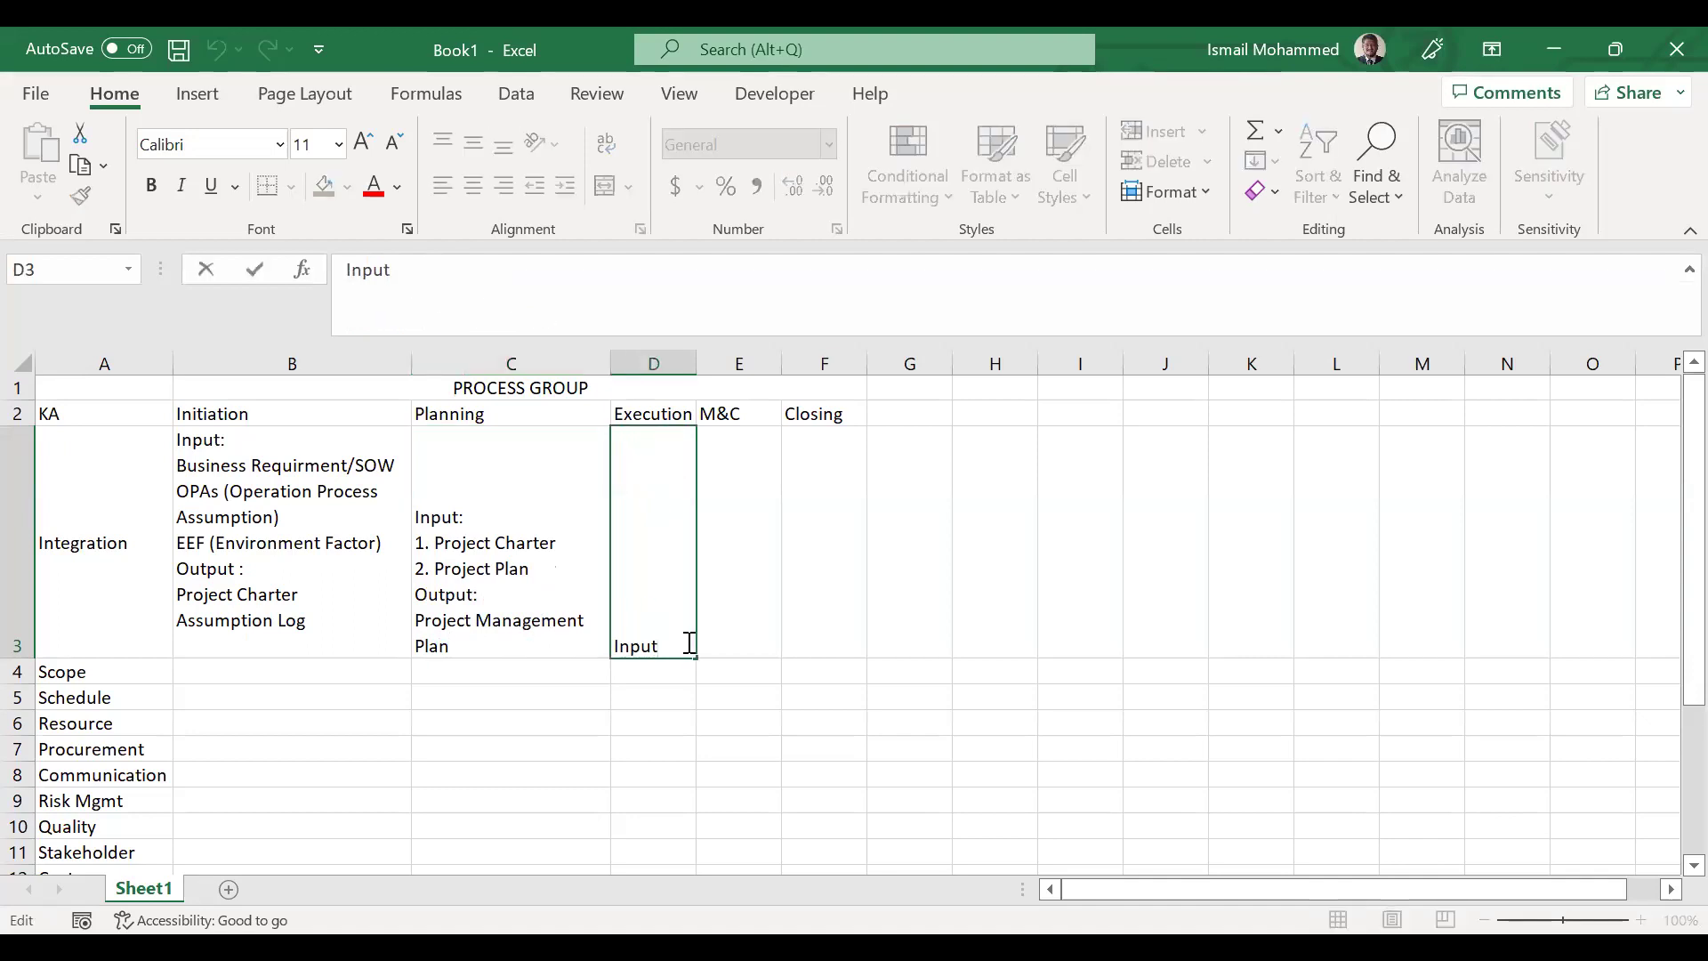
text(Input)
key(Return)
text(Project ManagementPl)
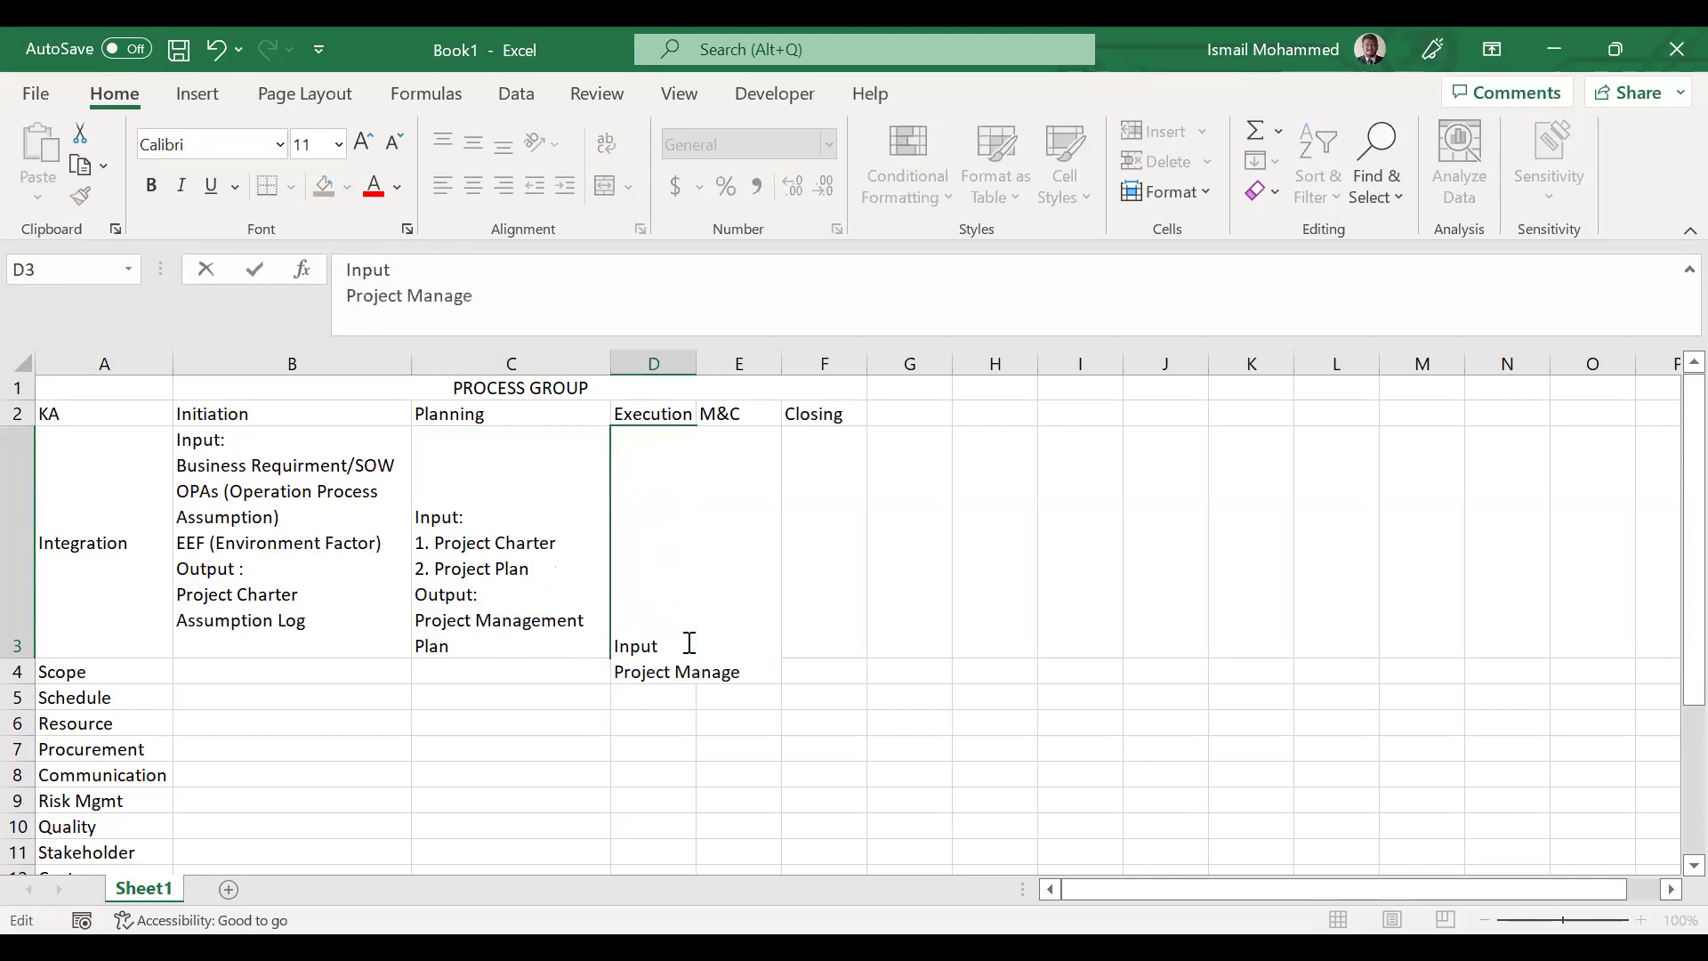
key(BackSpace)
key(BackSpace)
text(Plan)
key(Return)
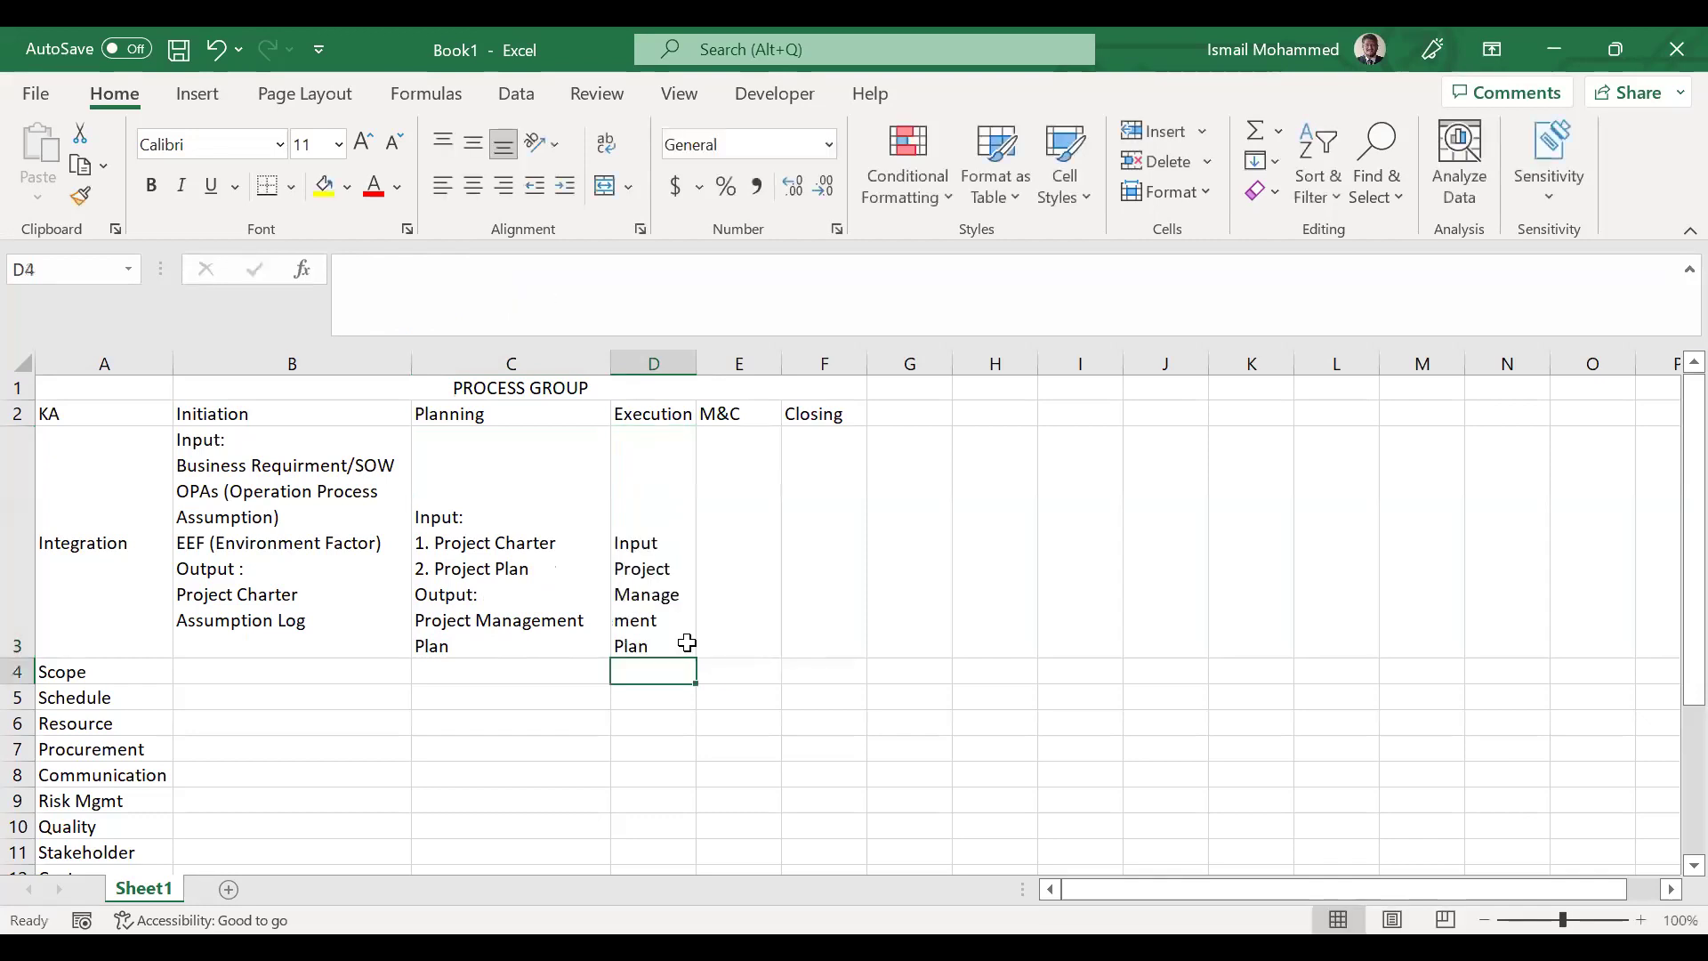
drag(698, 359, 816, 360)
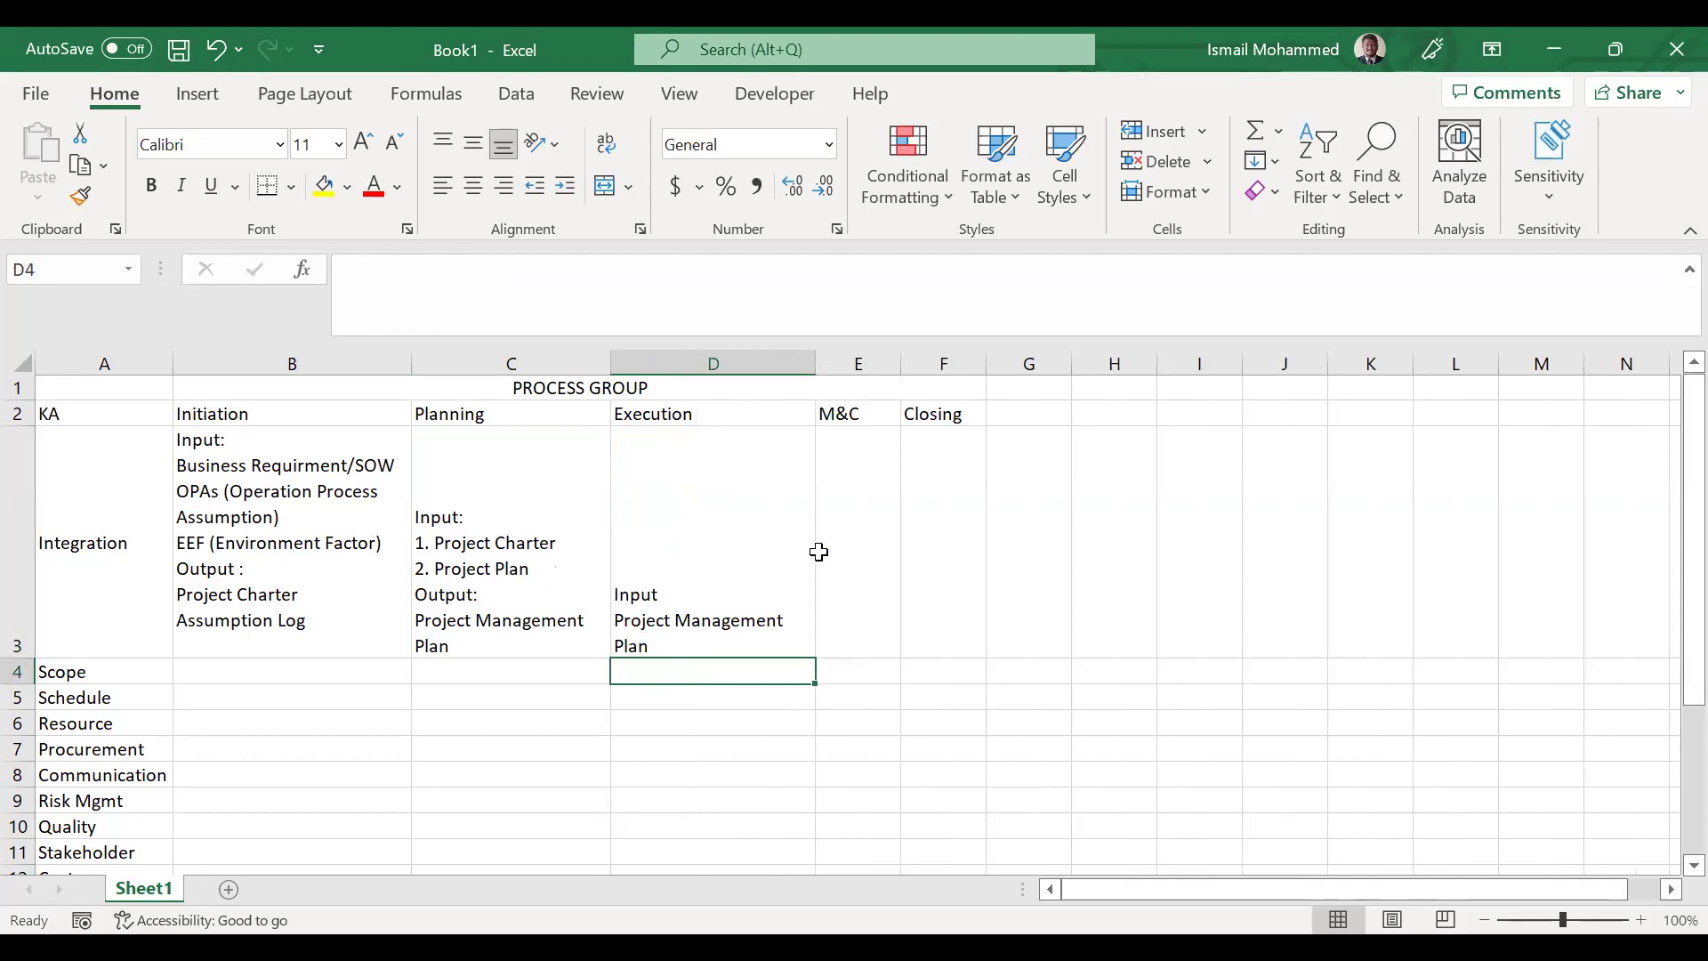